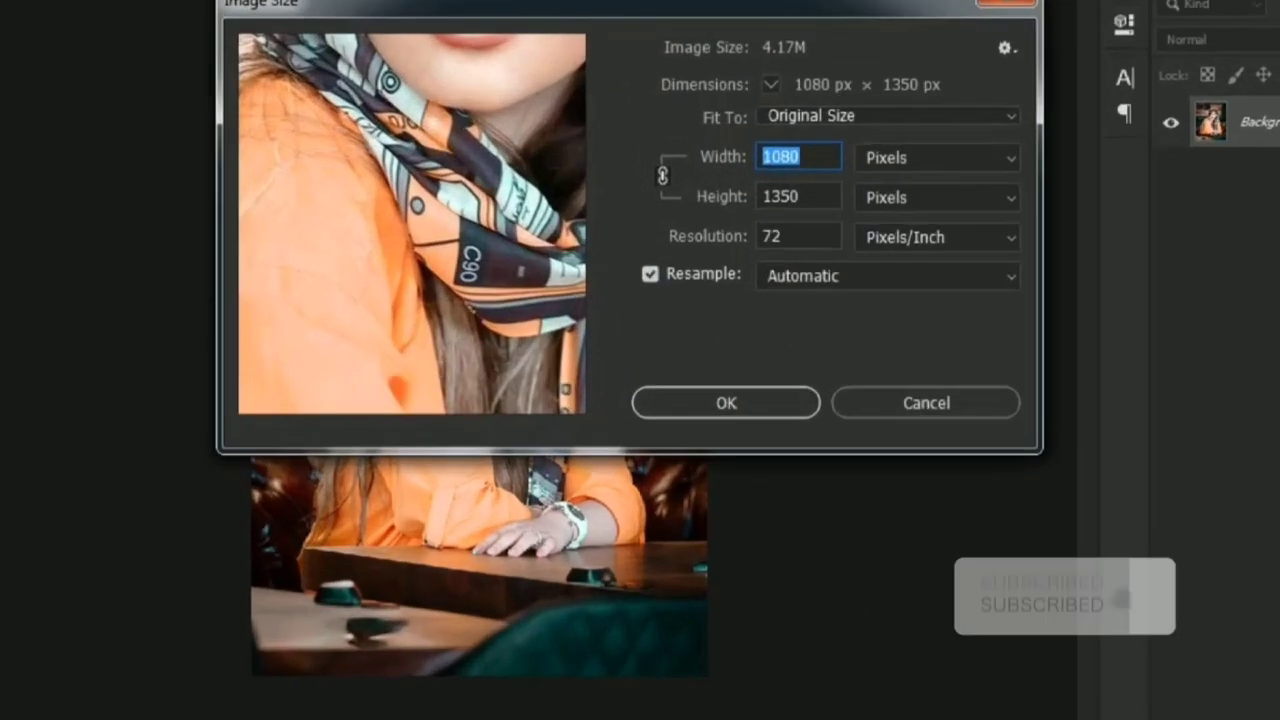
Enter a width of 1699 px so the portrait becomes 1699 × 2124 pixels.
{"action": "type", "text": "1699"}
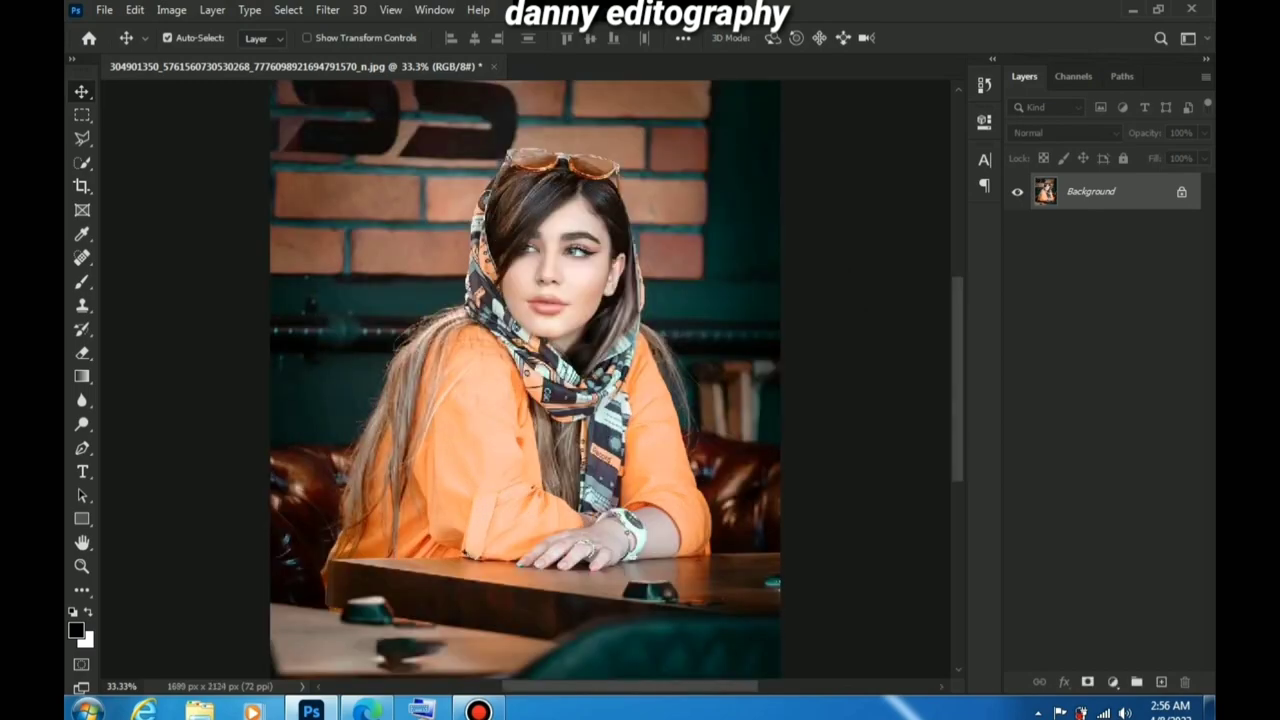
Duplicate the photo layer and add a Selective Color adjustment layer above it.
{"action": "key", "text": "ctrl+minus"}
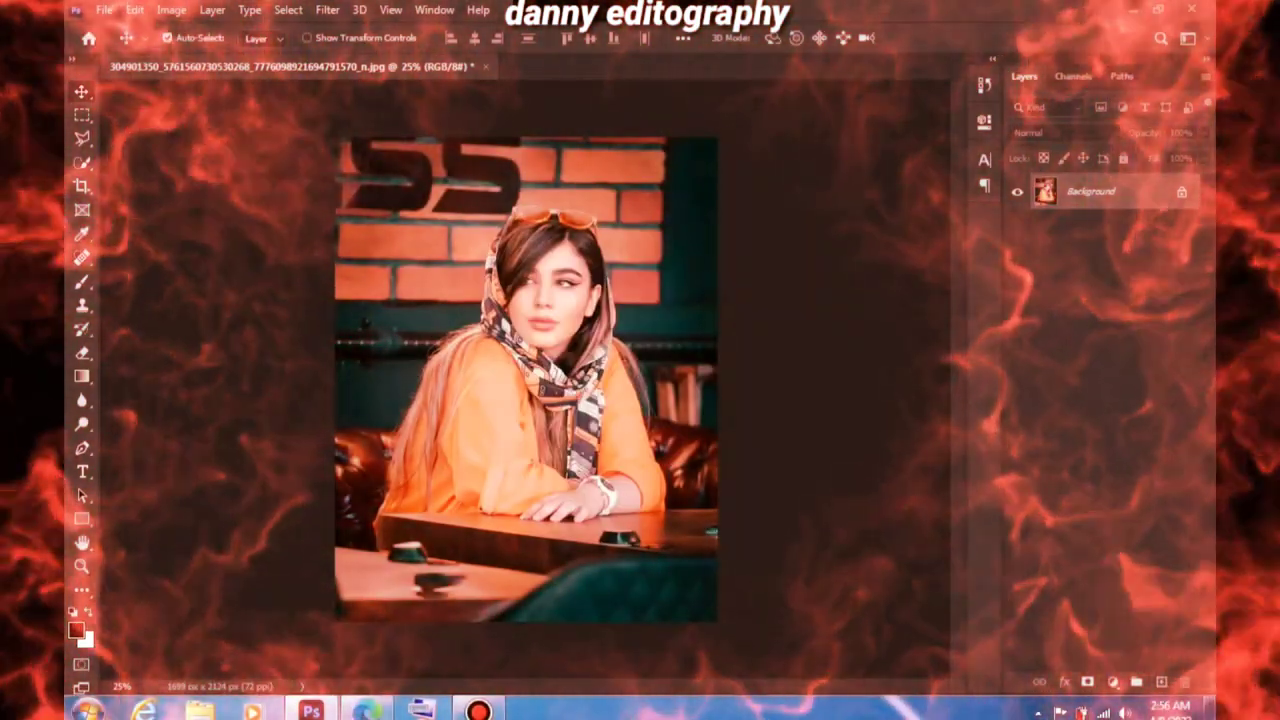
{"action": "key", "text": "ctrl+j"}
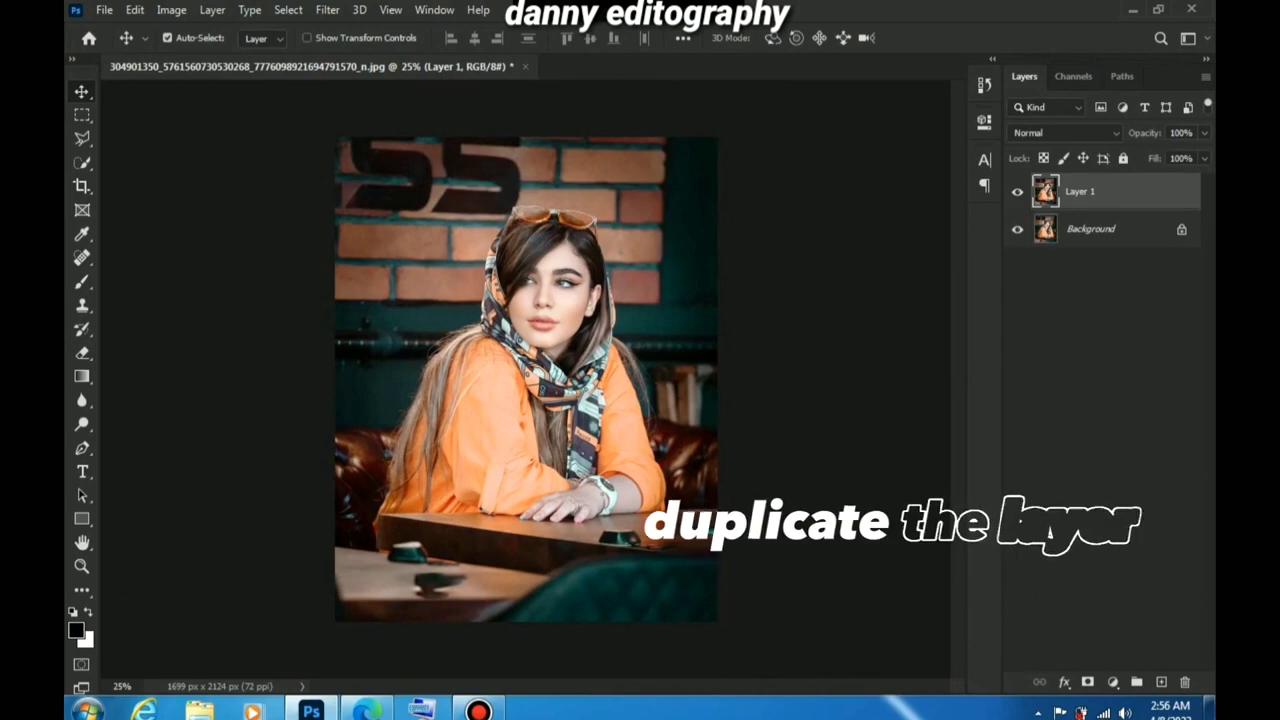
{"action": "left_click", "coordinate": [1112, 682]}
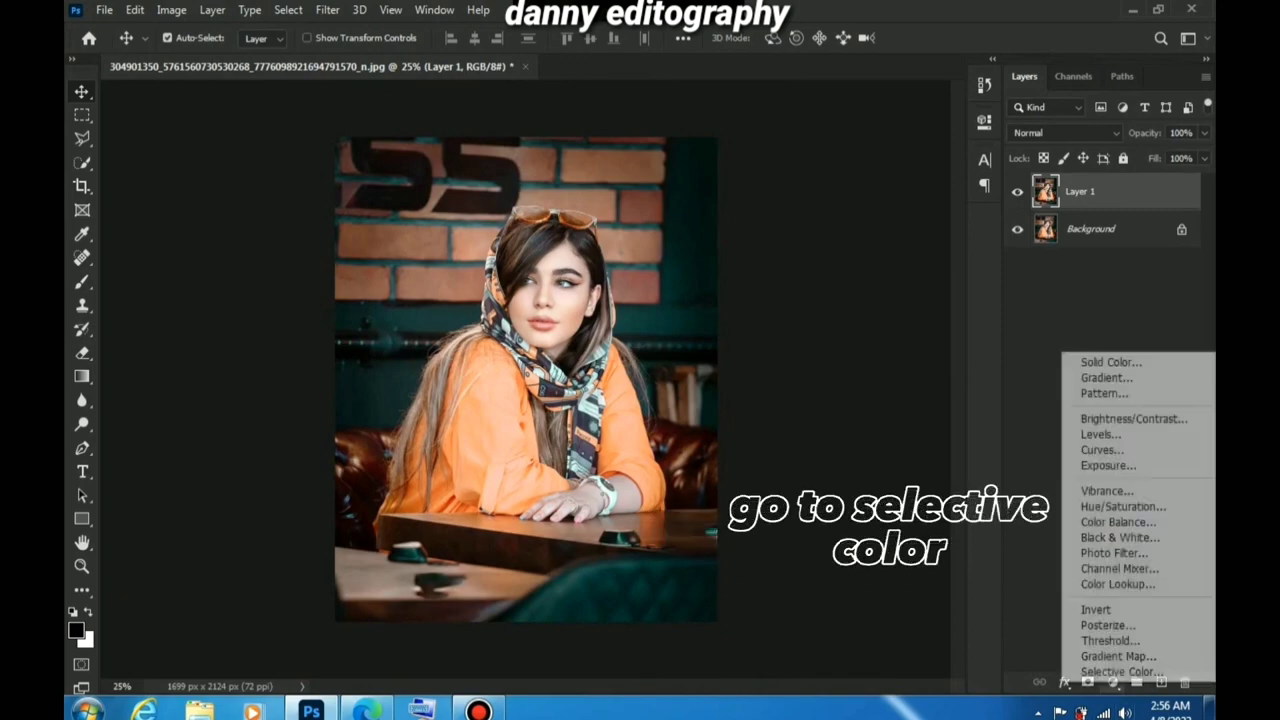
{"action": "left_click", "coordinate": [1095, 681]}
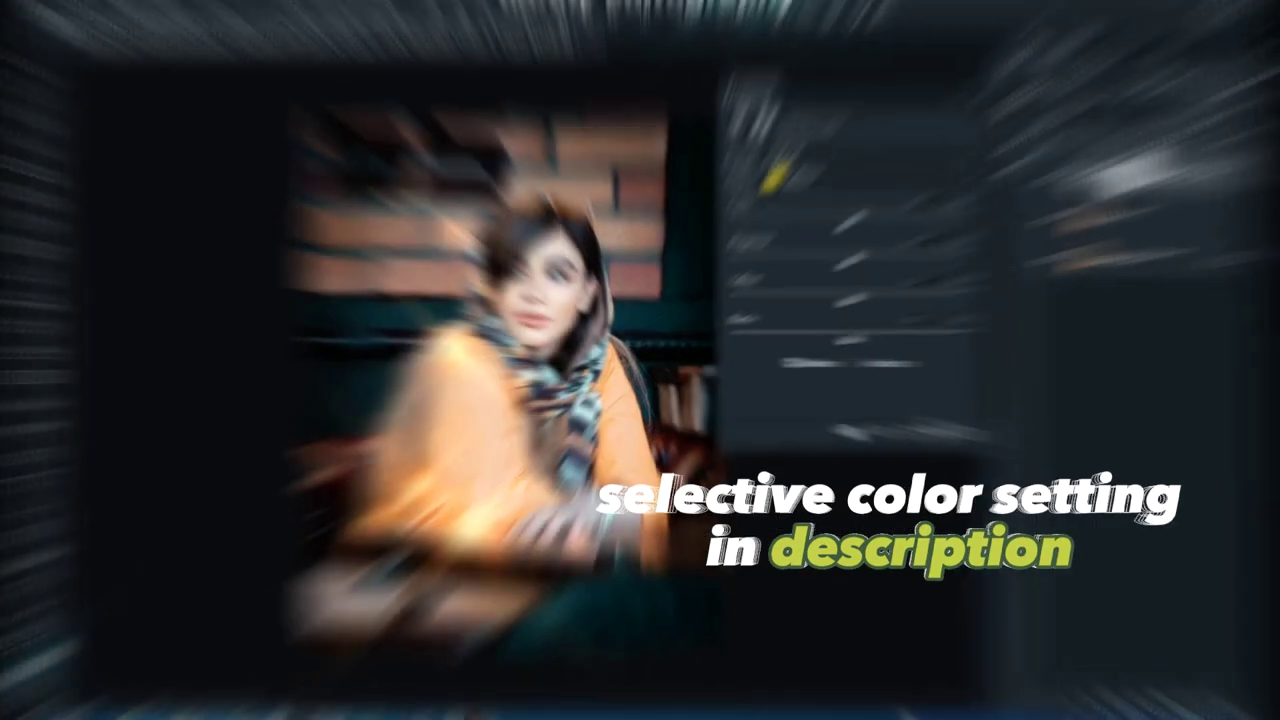
In the Reds range, pull Cyan down and slightly reduce Black.
{"action": "left_click", "coordinate": [848, 194]}
{"action": "left_click", "coordinate": [790, 204]}
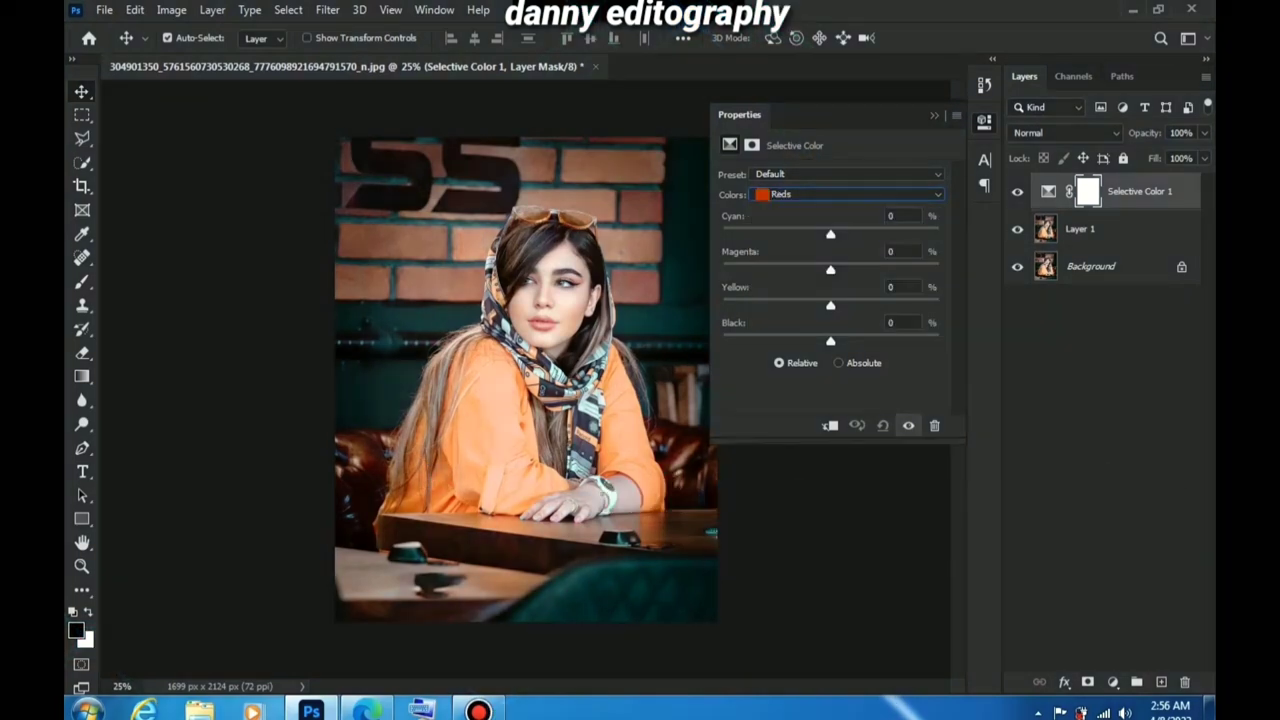
{"action": "left_click_drag", "start_coordinate": [830, 234], "coordinate": [786, 234]}
{"action": "left_click_drag", "start_coordinate": [830, 341], "coordinate": [818, 341]}
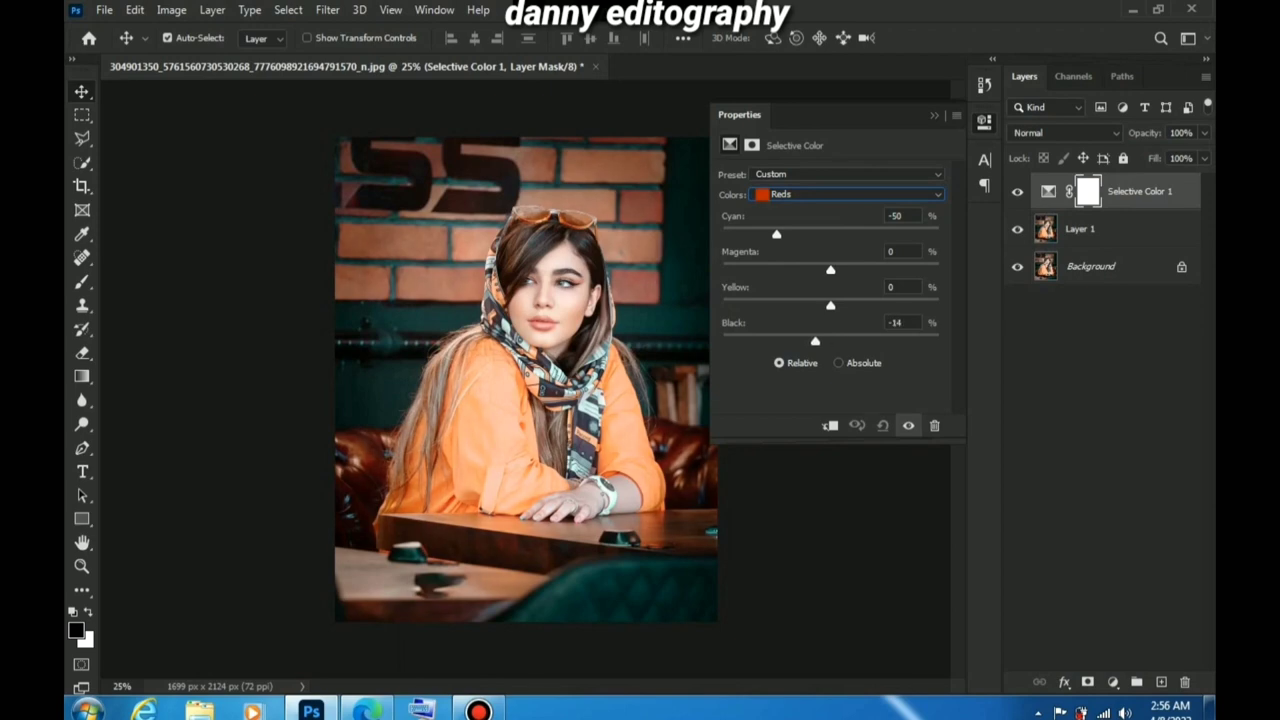
Set the Yellows range to Cyan −40, Magenta +30, Yellow −18, Black +25.
{"action": "left_click", "coordinate": [848, 194]}
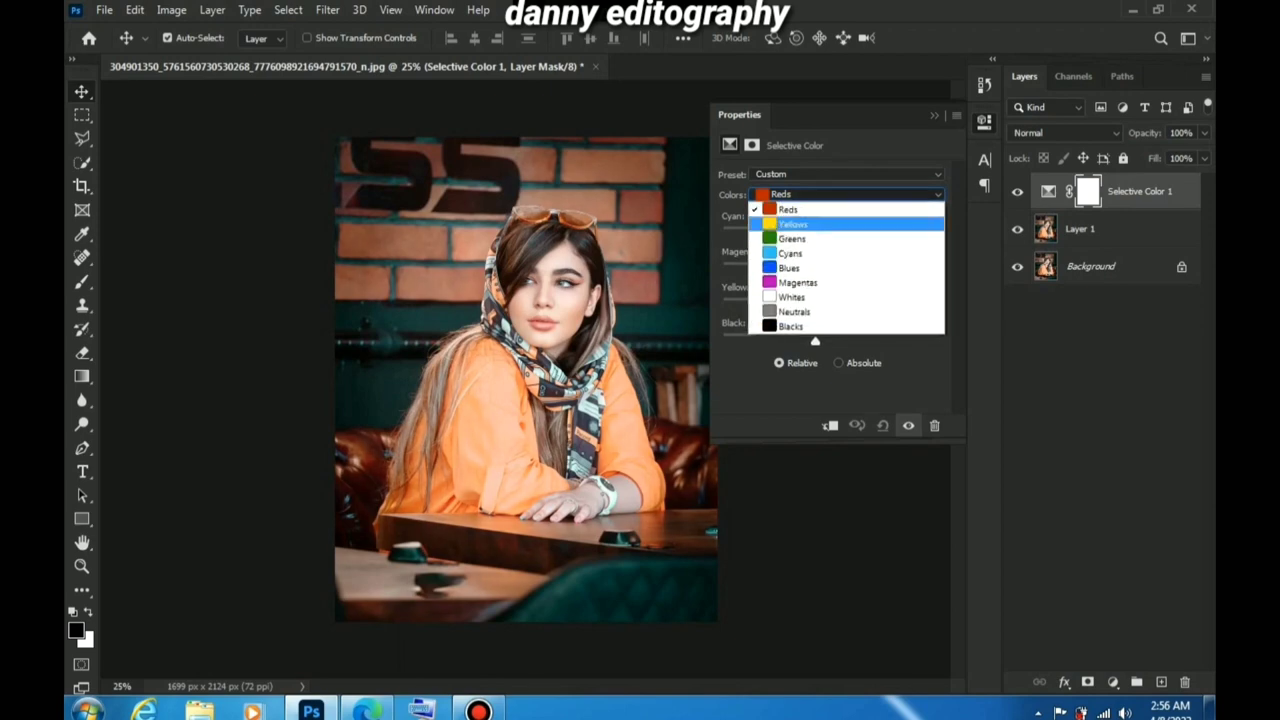
{"action": "left_click", "coordinate": [790, 220]}
{"action": "mouse_move", "coordinate": [821, 234]}
{"action": "left_mouse_down"}
{"action": "mouse_move", "coordinate": [786, 234]}
{"action": "mouse_move", "coordinate": [860, 269]}
{"action": "mouse_move", "coordinate": [830, 269]}
{"action": "mouse_move", "coordinate": [925, 269]}
{"action": "mouse_move", "coordinate": [867, 269]}
{"action": "left_mouse_up"}
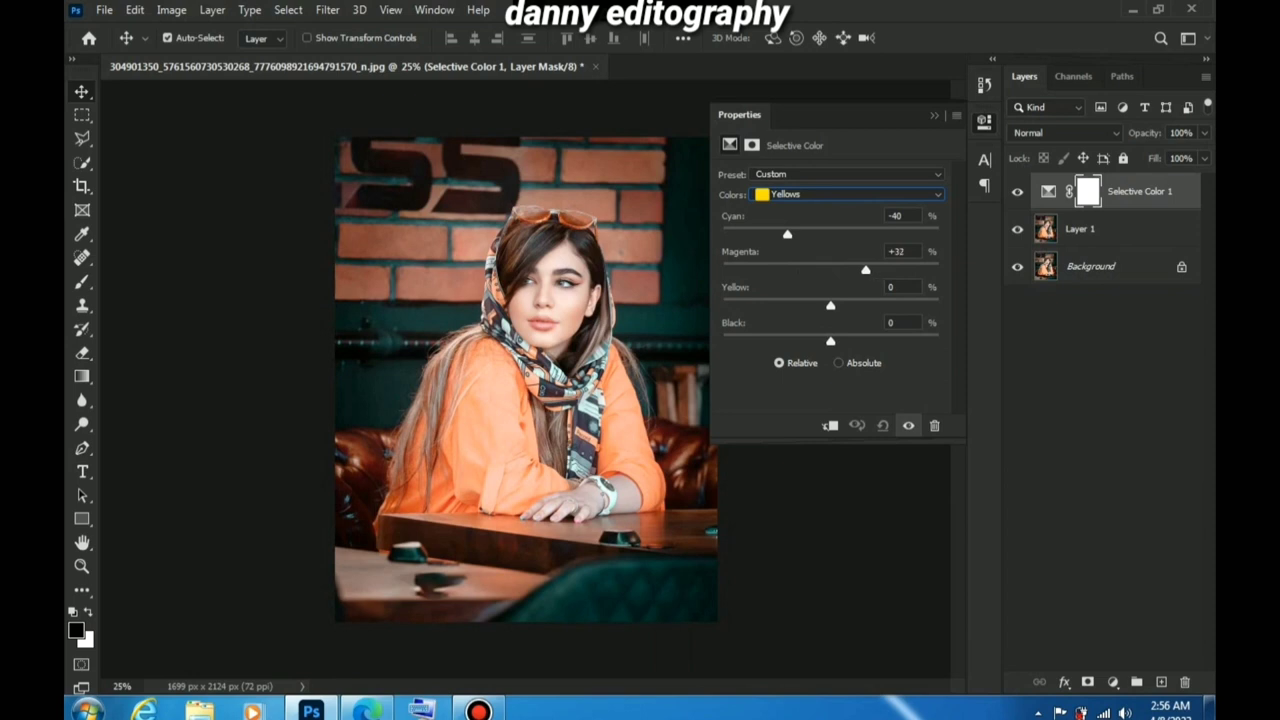
{"action": "left_click_drag", "start_coordinate": [830, 305], "coordinate": [816, 305]}
{"action": "left_click_drag", "start_coordinate": [828, 341], "coordinate": [857, 341]}
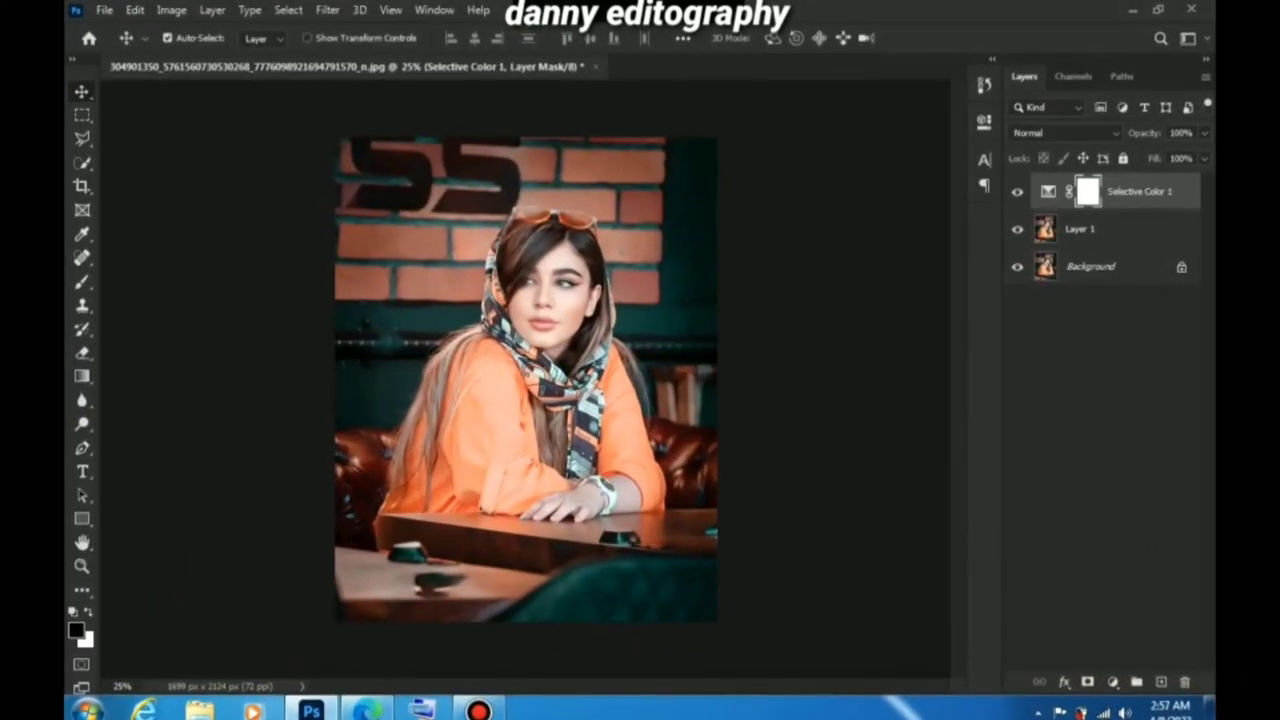
Merge Selective Color down, duplicate it, and apply the Camera Raw user preset 'my effect' to the copy.
{"action": "left_click", "coordinate": [1080, 229]}
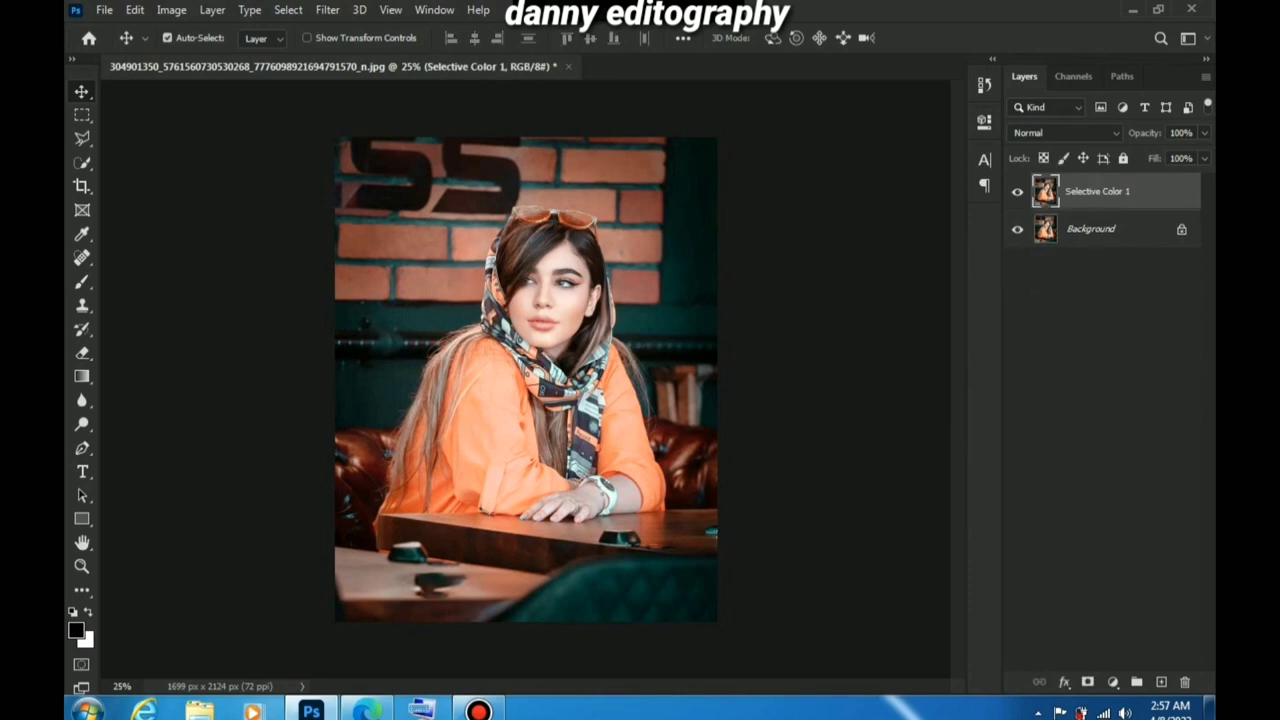
{"action": "key", "text": "ctrl+j"}
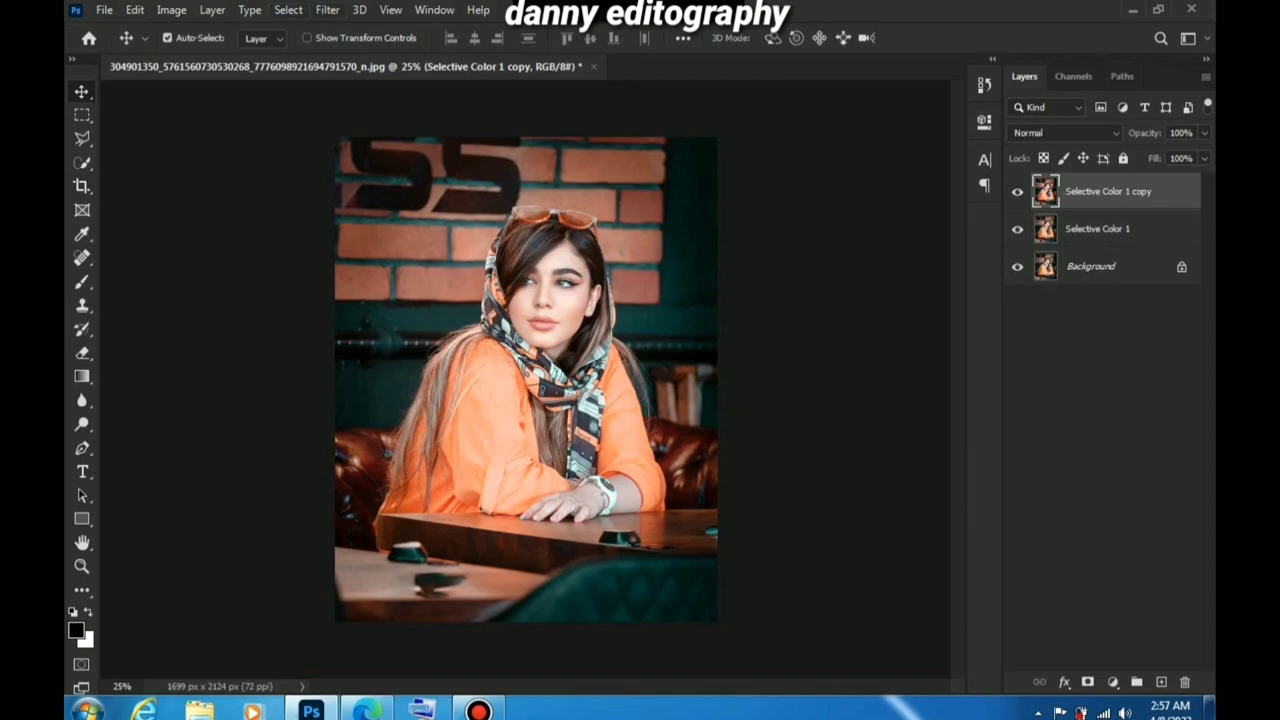
{"action": "left_click", "coordinate": [327, 10]}
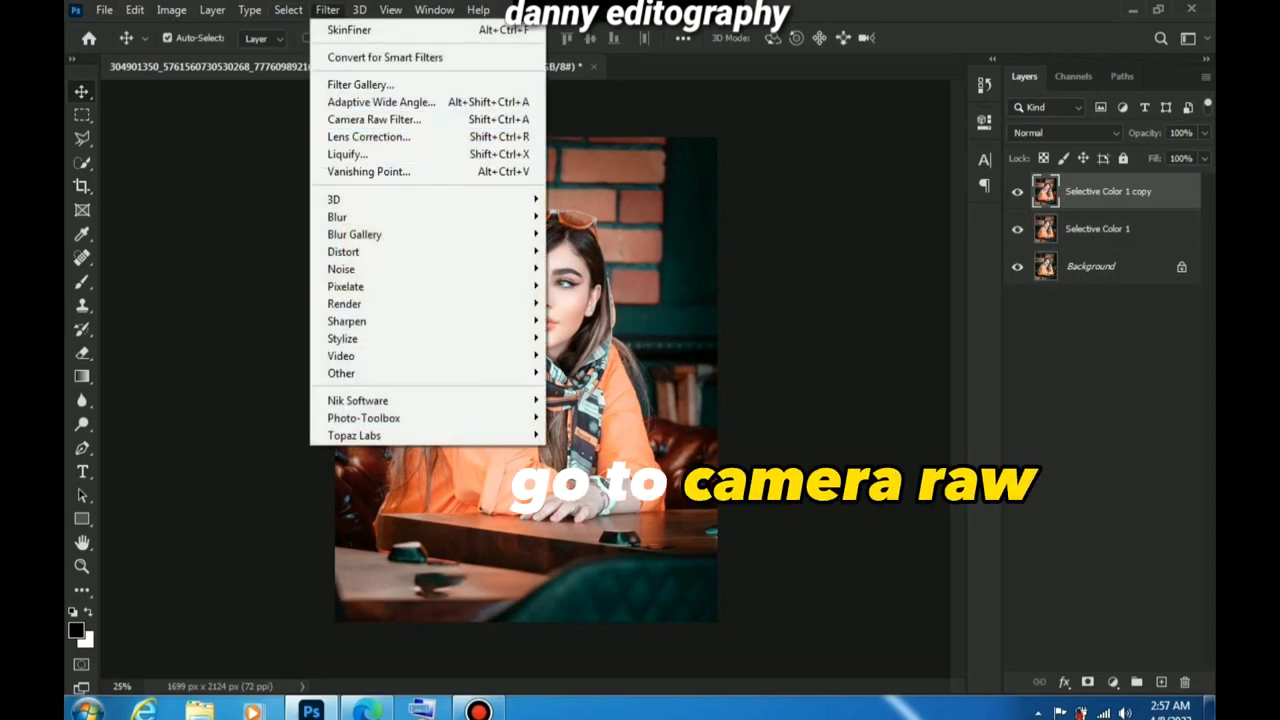
{"action": "left_click", "coordinate": [374, 119]}
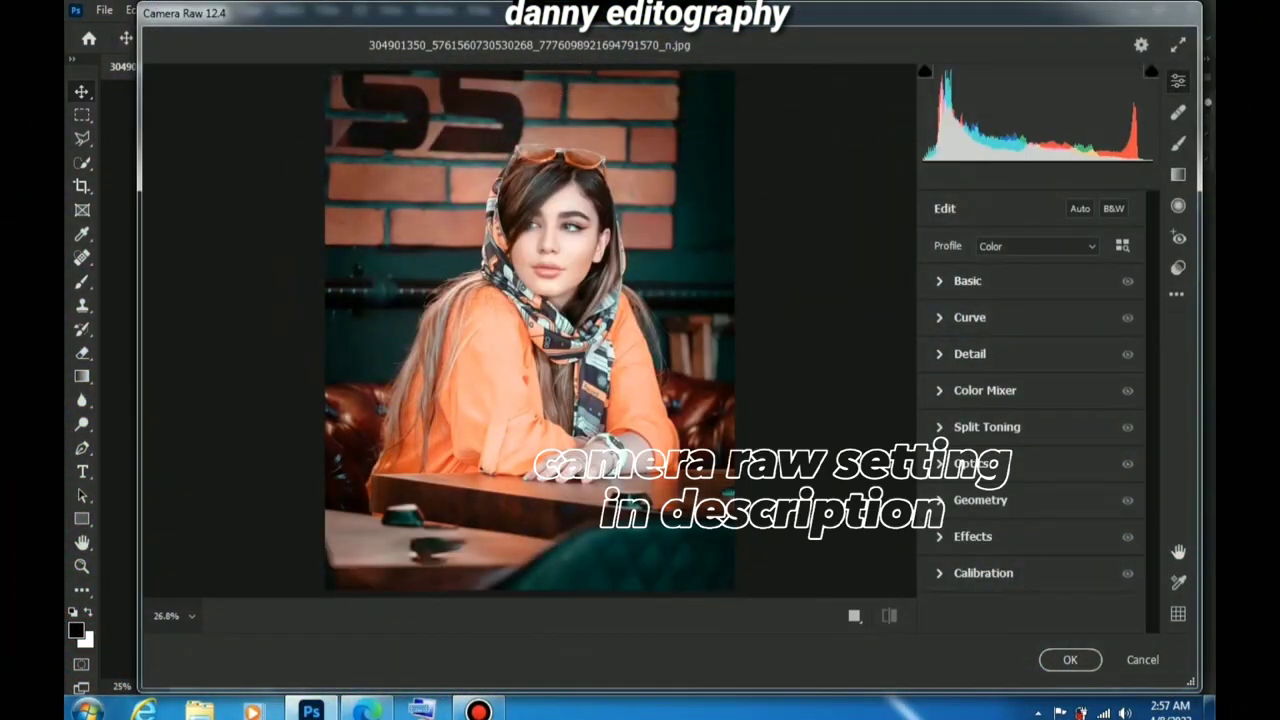
{"action": "left_click", "coordinate": [1178, 267]}
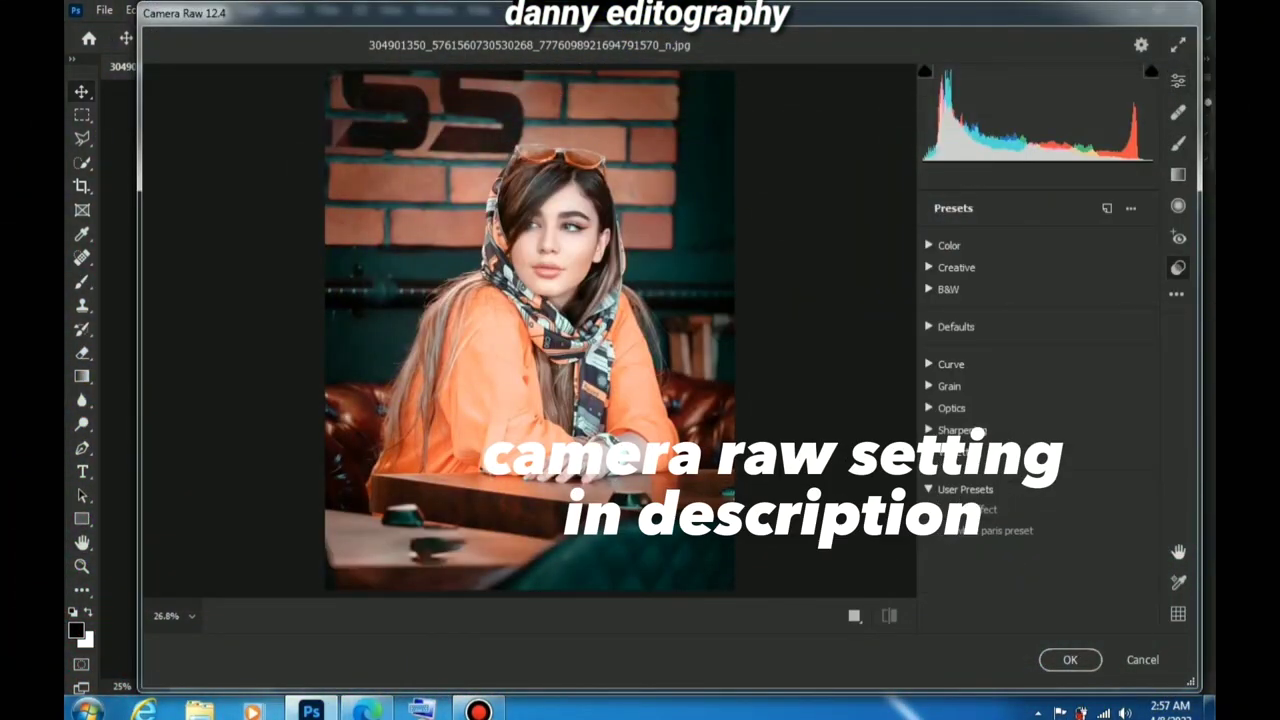
{"action": "left_click", "coordinate": [976, 509]}
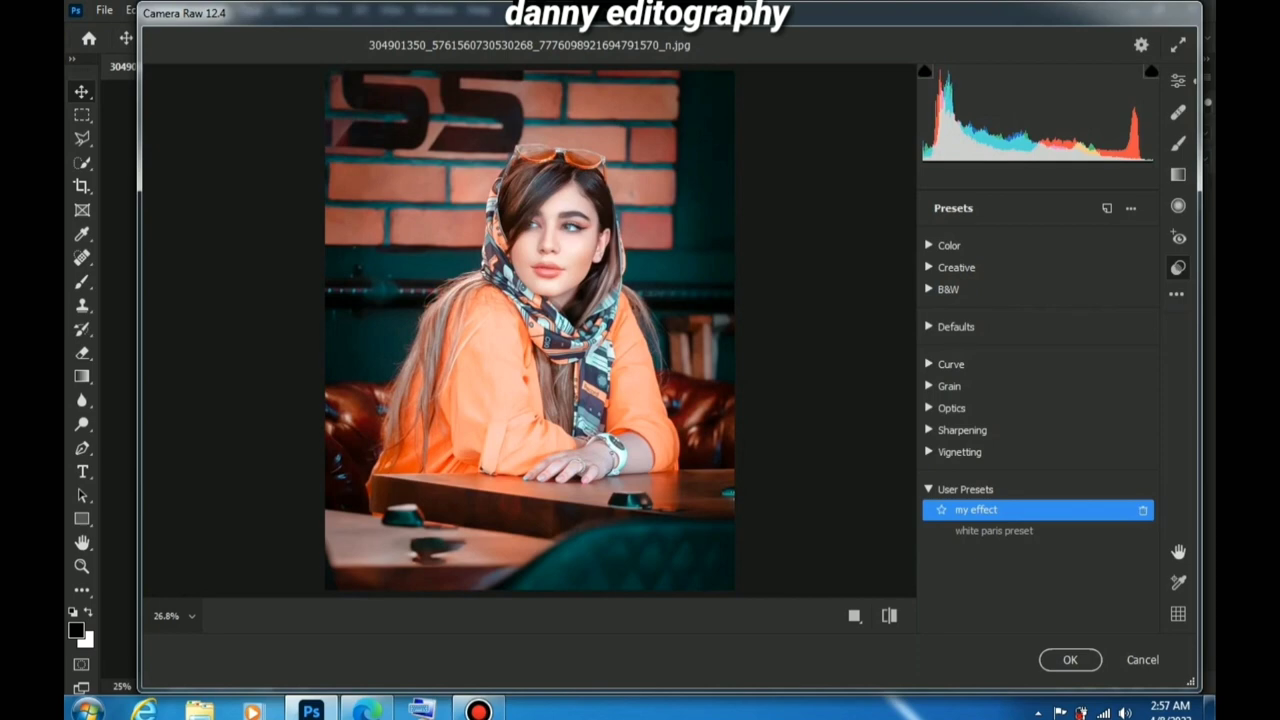
{"action": "left_click", "coordinate": [948, 245]}
{"action": "left_click", "coordinate": [948, 245]}
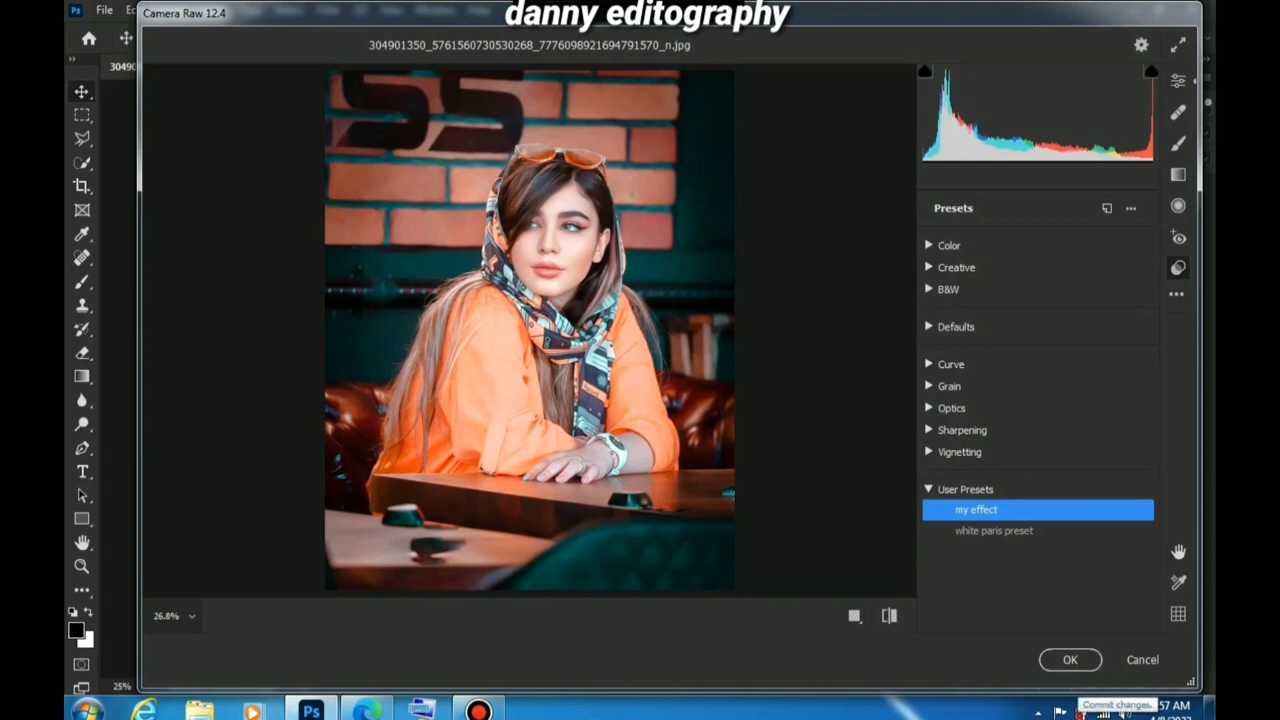
{"action": "left_click", "coordinate": [1070, 659]}
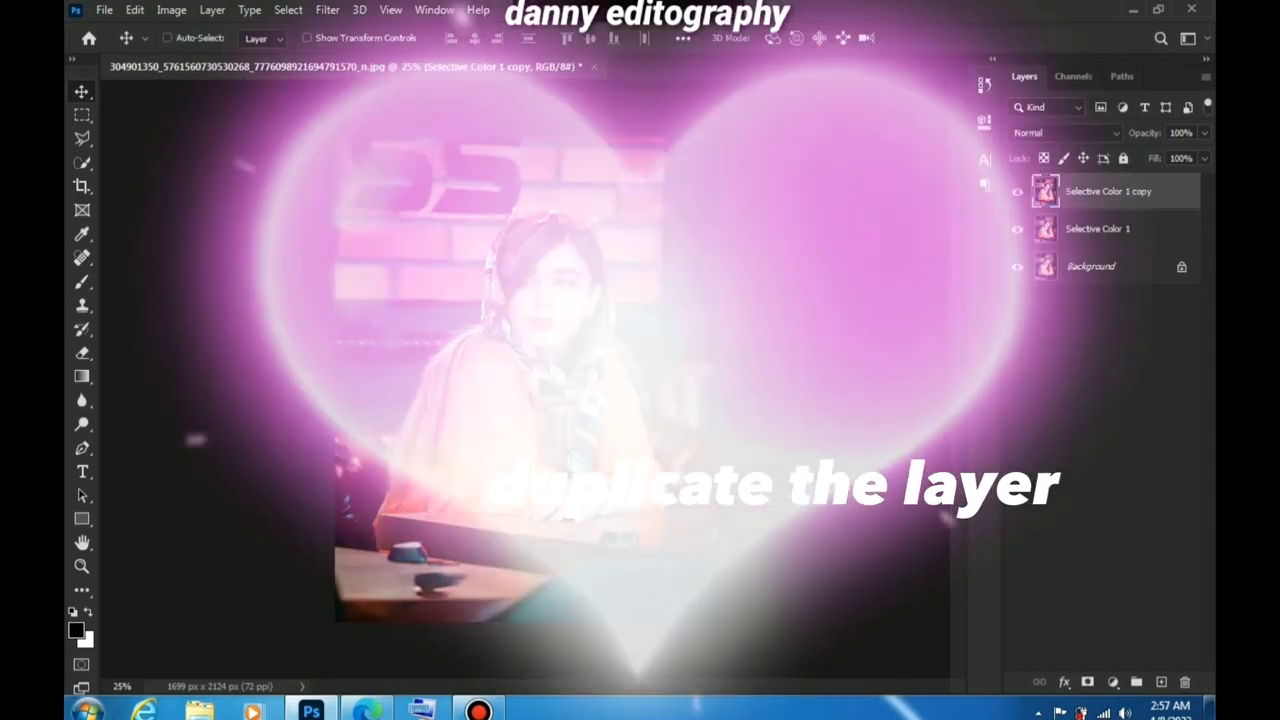
Duplicate the Camera Raw layer and apply SkinFiner's 'my effect' preset to the new copy.
{"action": "key", "text": "ctrl+j"}
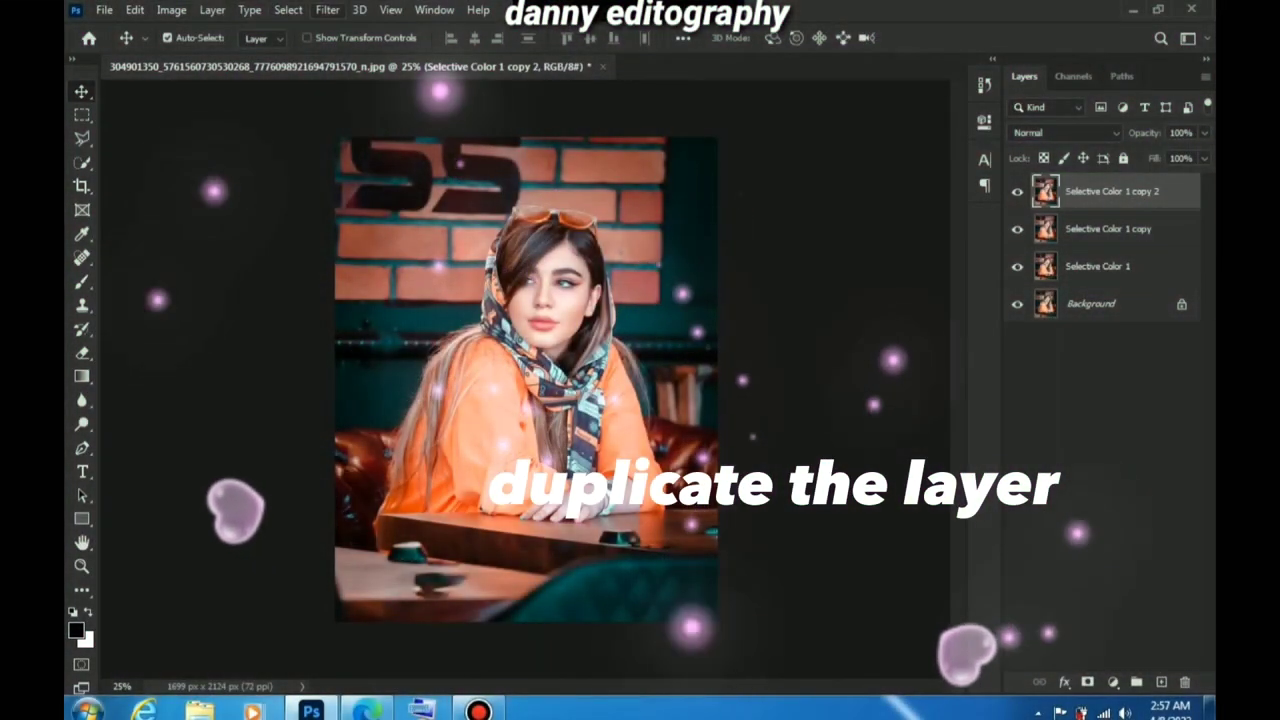
{"action": "left_click", "coordinate": [327, 10]}
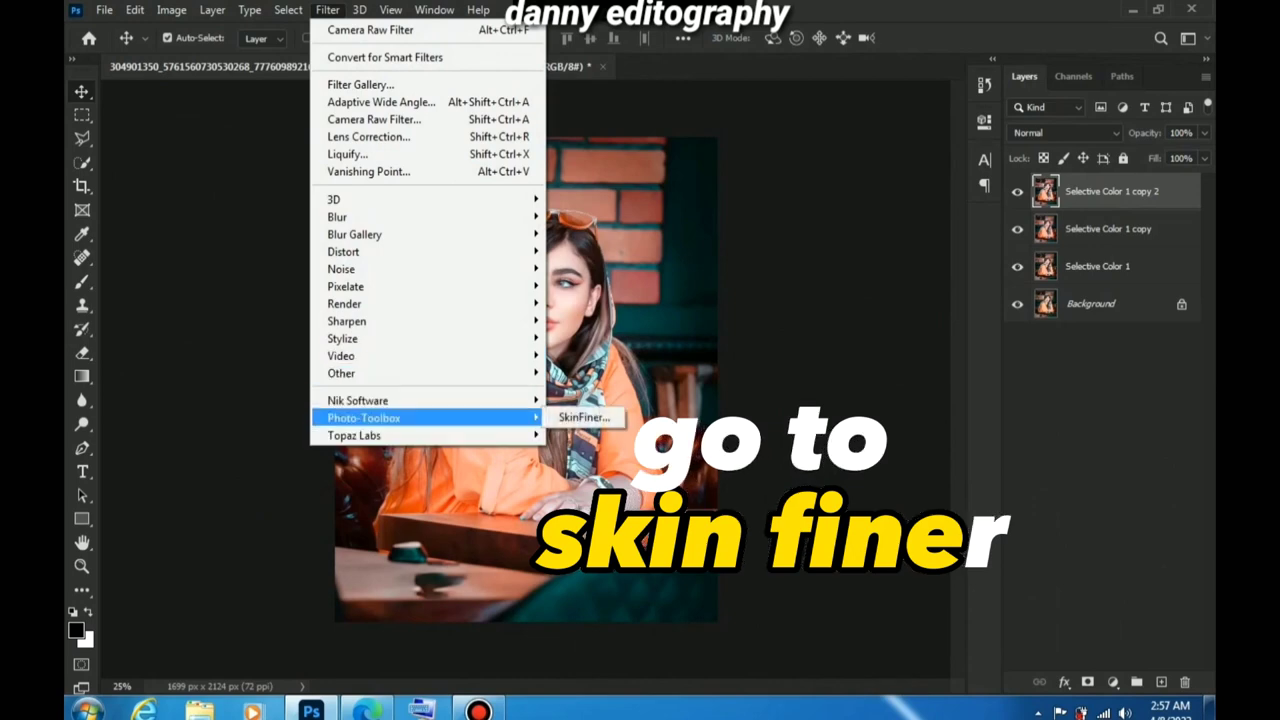
{"action": "left_click", "coordinate": [583, 417]}
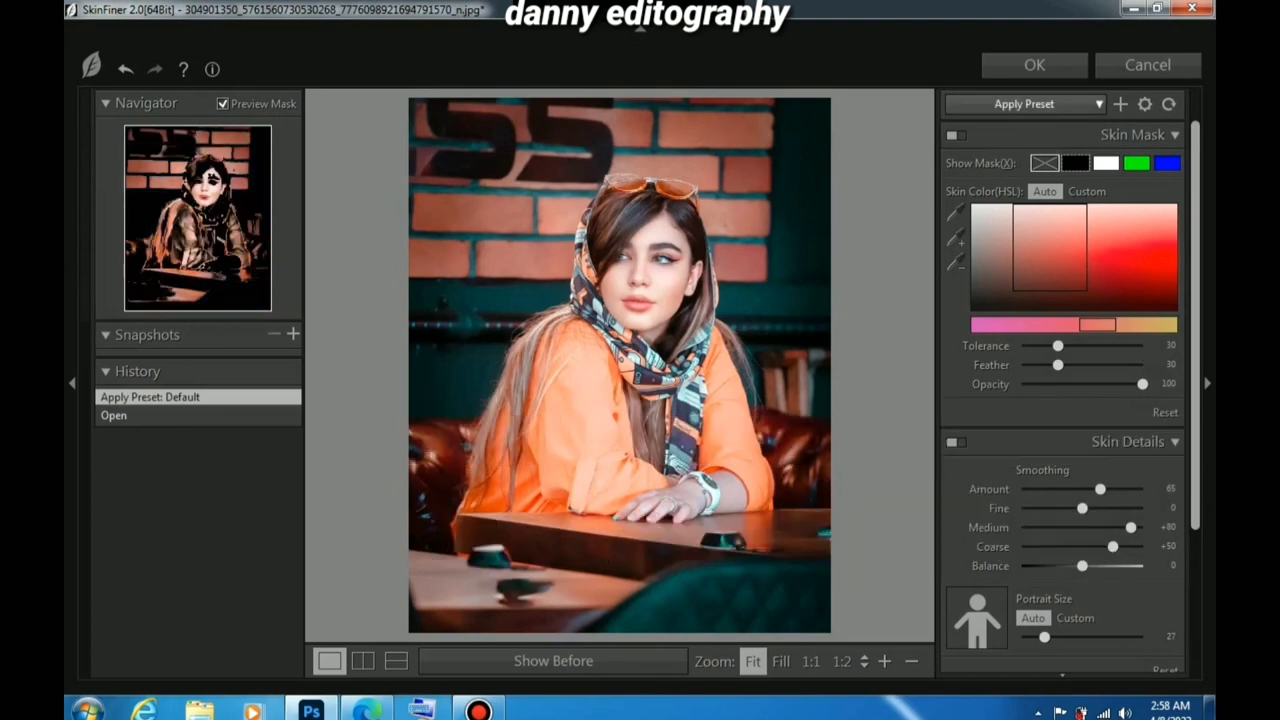
{"action": "left_click", "coordinate": [1024, 104]}
{"action": "left_click", "coordinate": [977, 141]}
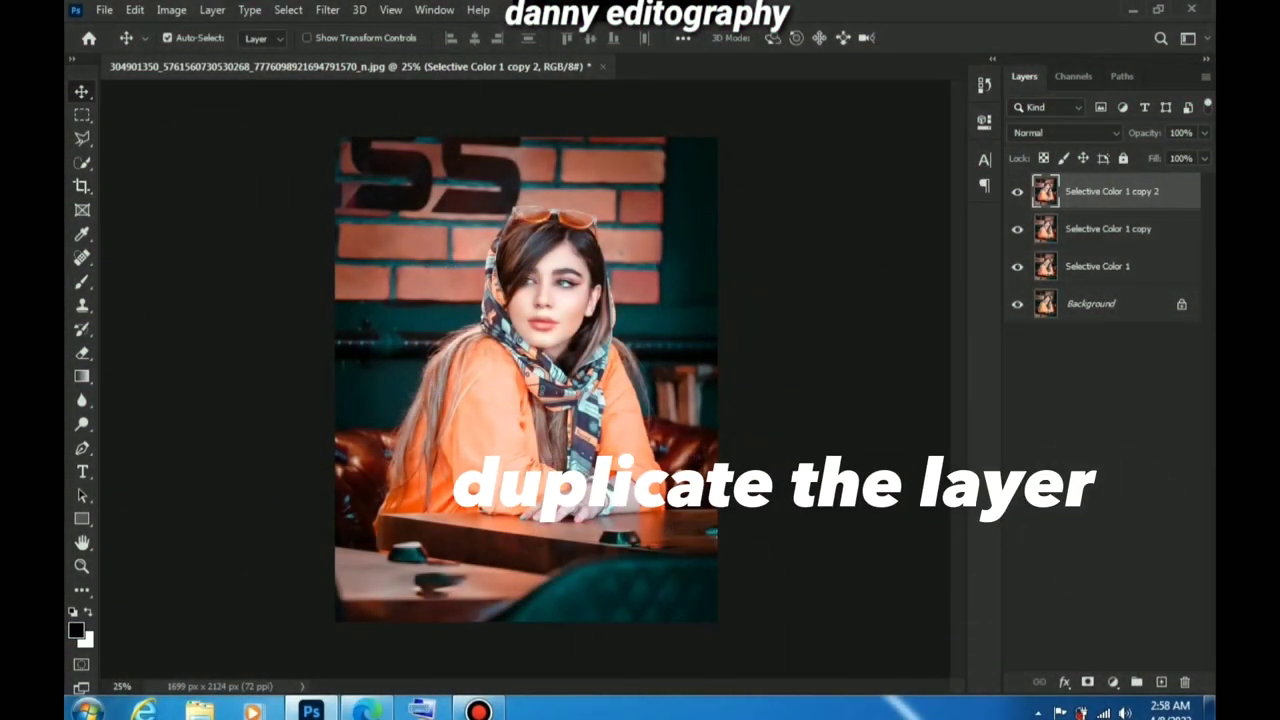
Duplicate the layer and run GREYCstoration at Strength 80, Contour 0.4, 2 iterations.
{"action": "key", "text": "ctrl+j"}
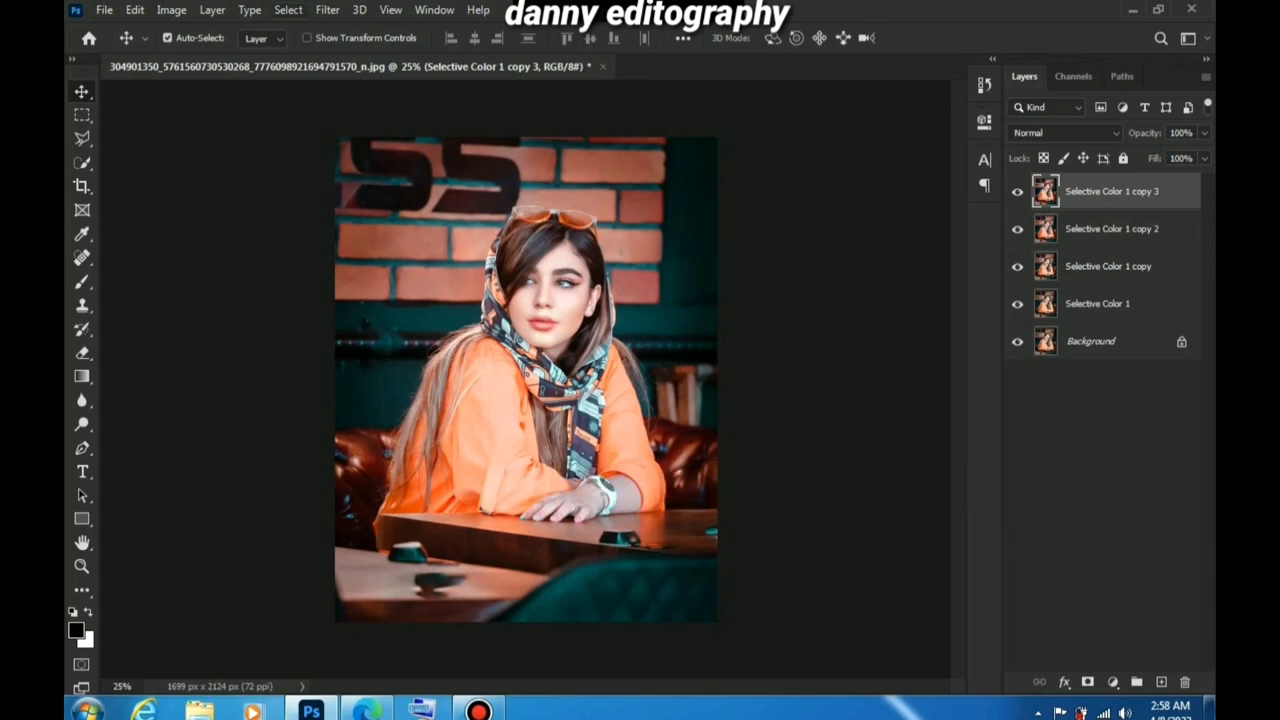
{"action": "left_click", "coordinate": [327, 9]}
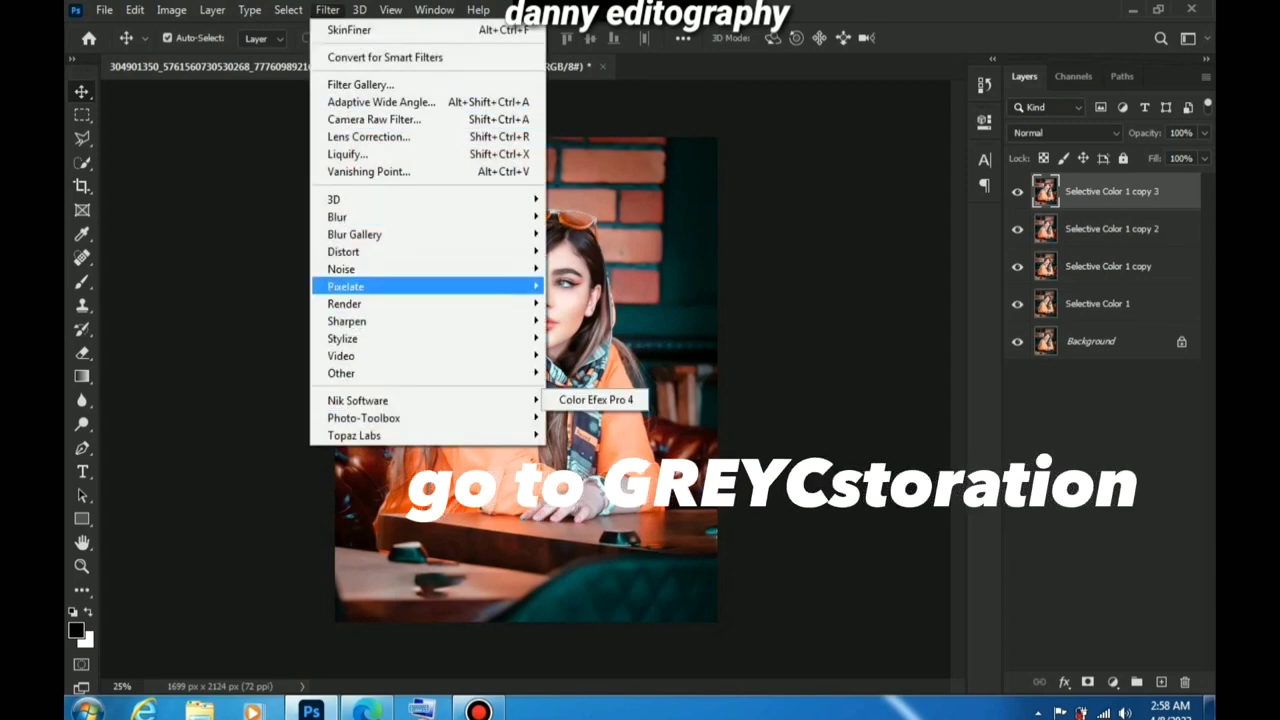
{"action": "left_click", "coordinate": [586, 322]}
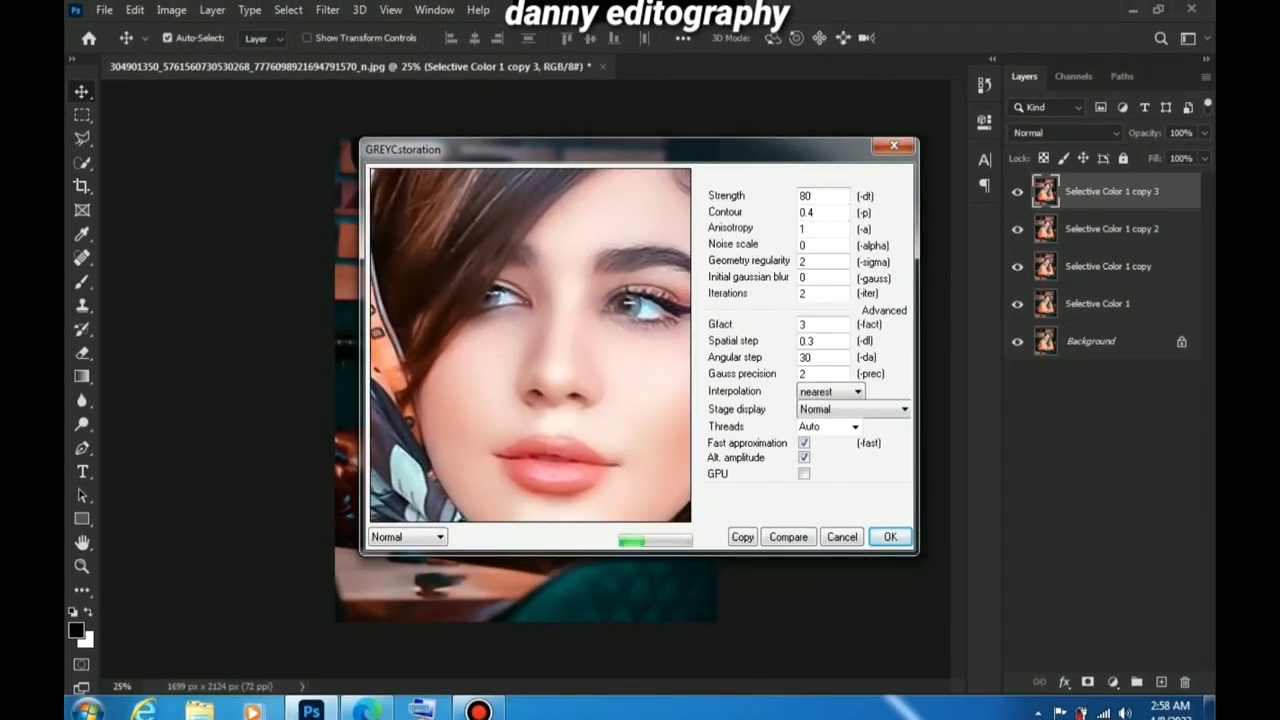
{"action": "left_click", "coordinate": [890, 536]}
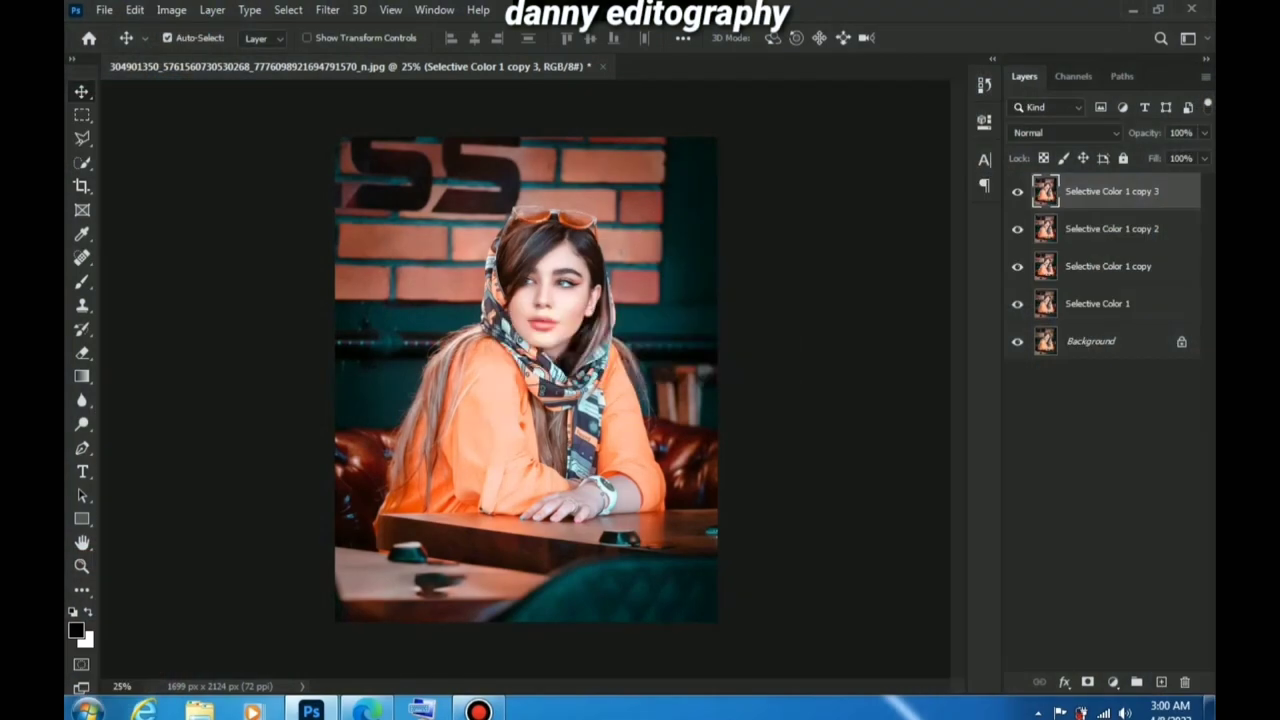
Apply Color Efex Pro 4 to the top layer, then duplicate the resulting Color Efex Pro 4 layer.
{"action": "left_click", "coordinate": [327, 9]}
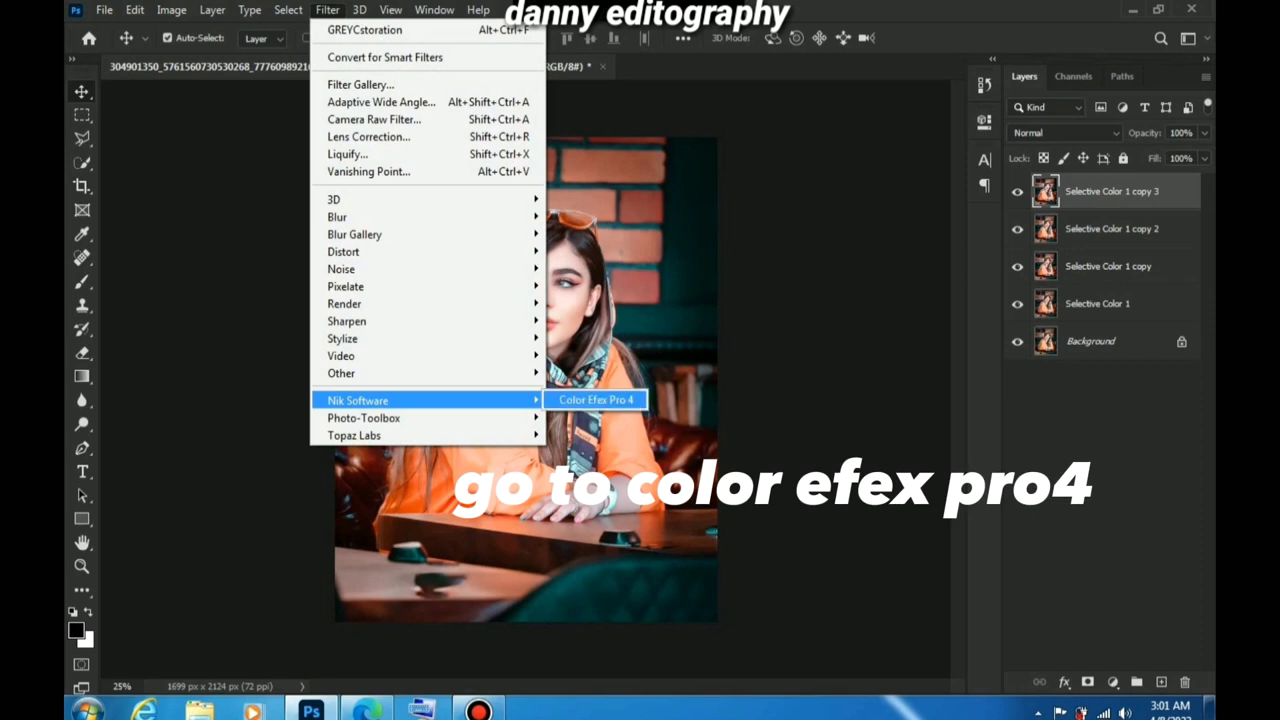
{"action": "left_click", "coordinate": [596, 400]}
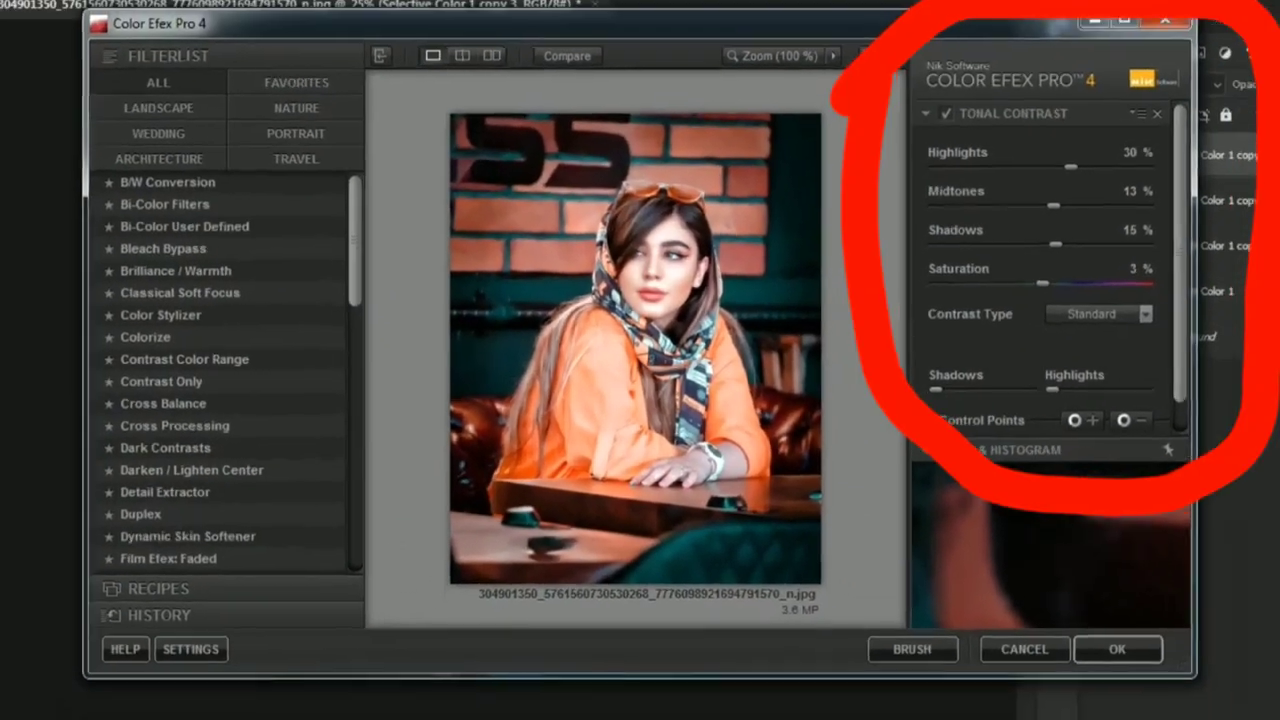
{"action": "key", "text": "Return"}
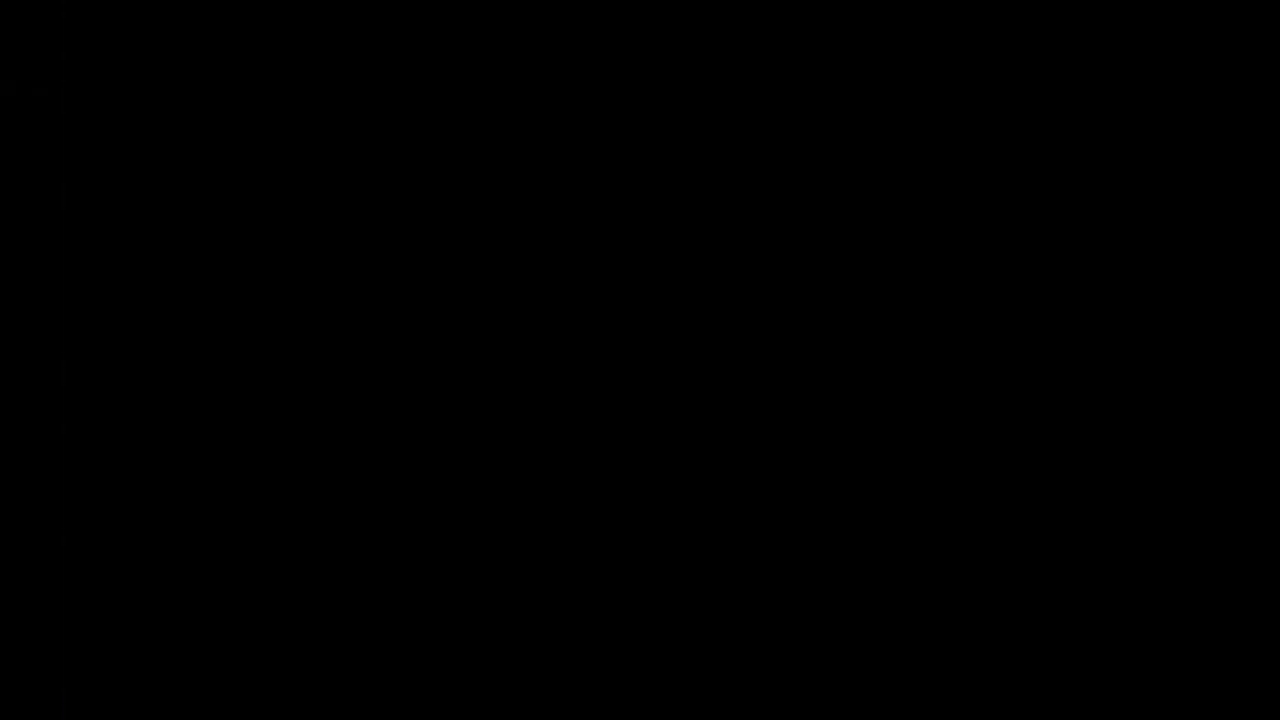
{"action": "key", "text": "ctrl+j"}
In Camera Raw Detail, set Sharpening to 90 and raise Noise Reduction on the copy.
{"action": "left_click", "coordinate": [327, 9]}
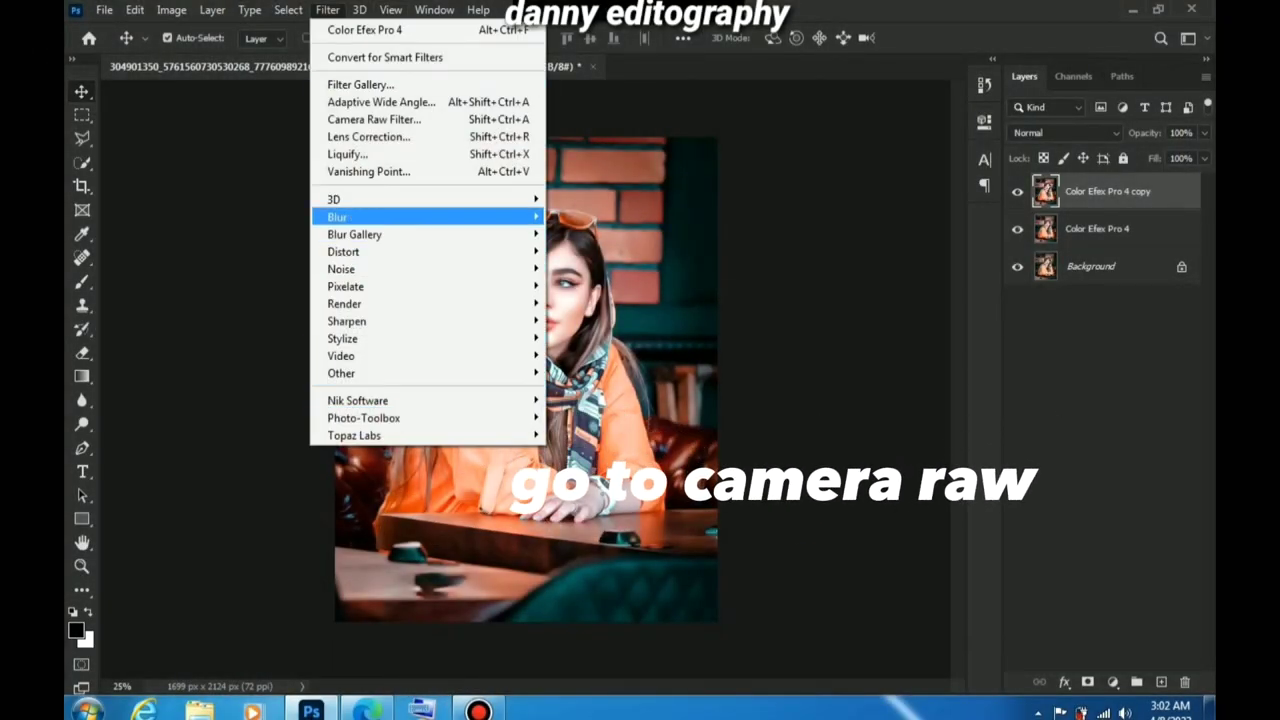
{"action": "left_click", "coordinate": [374, 119]}
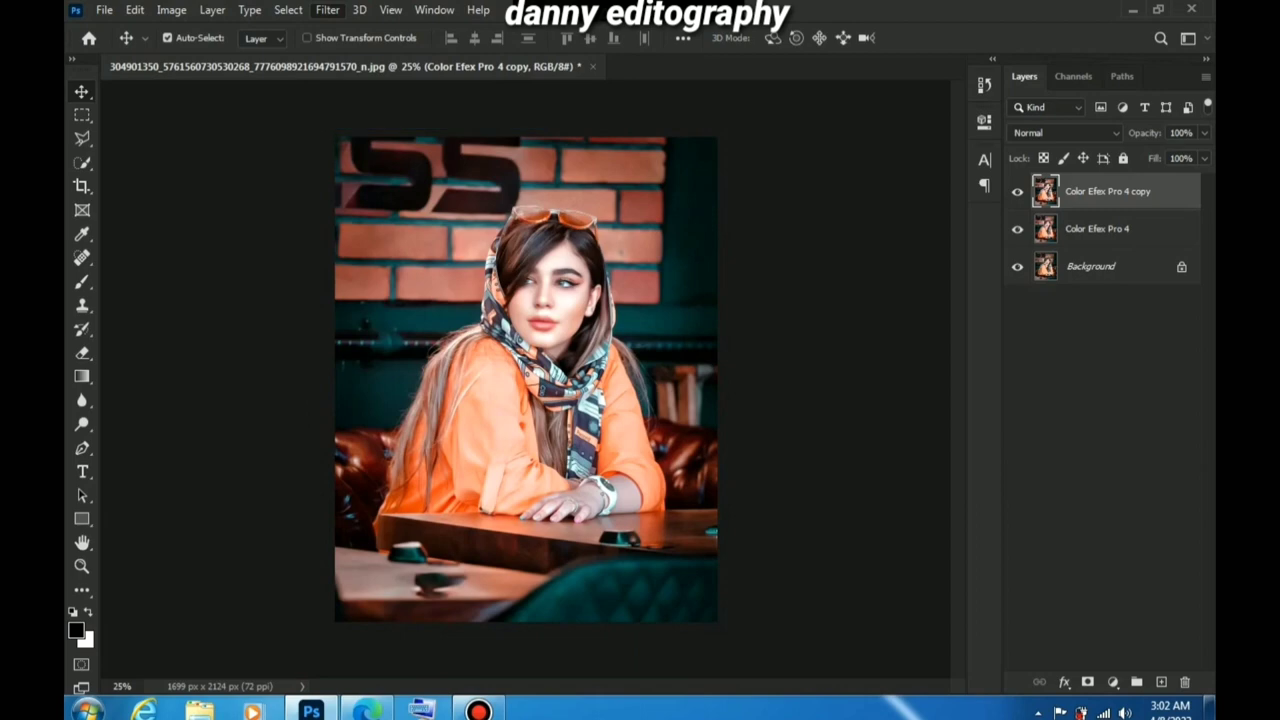
{"action": "key", "text": "ctrl+shift+a"}
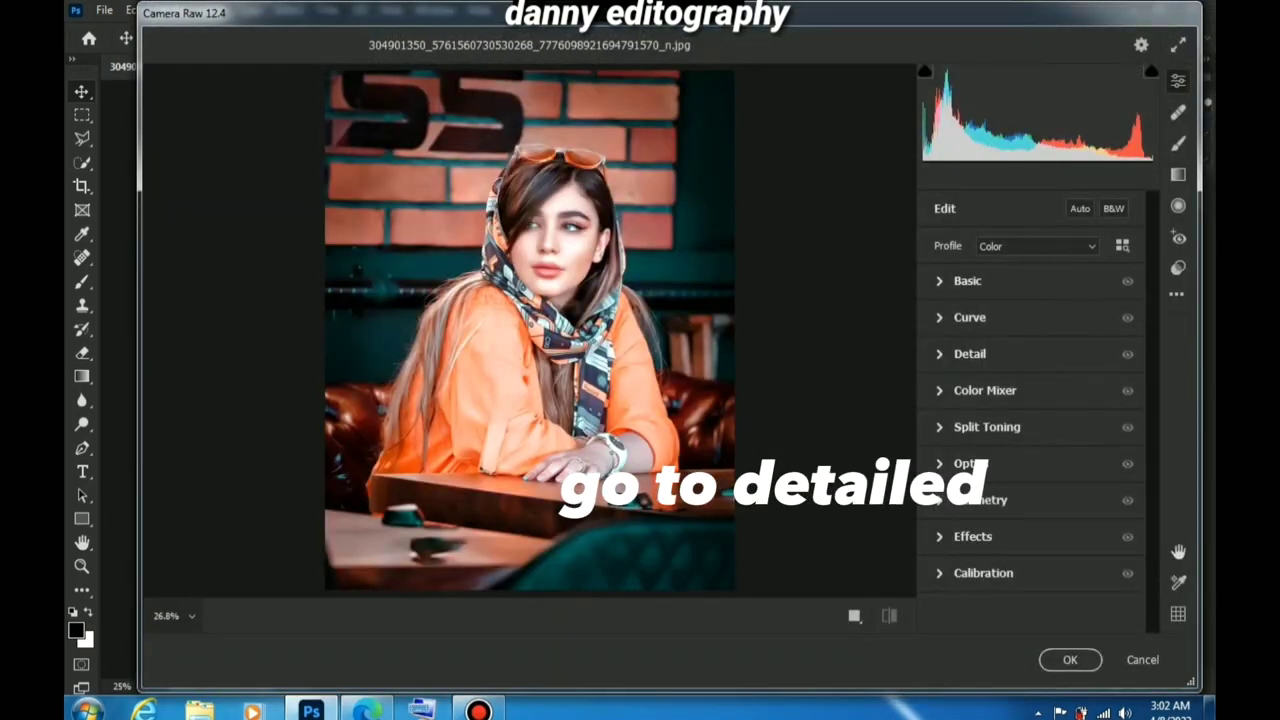
{"action": "left_click", "coordinate": [969, 353]}
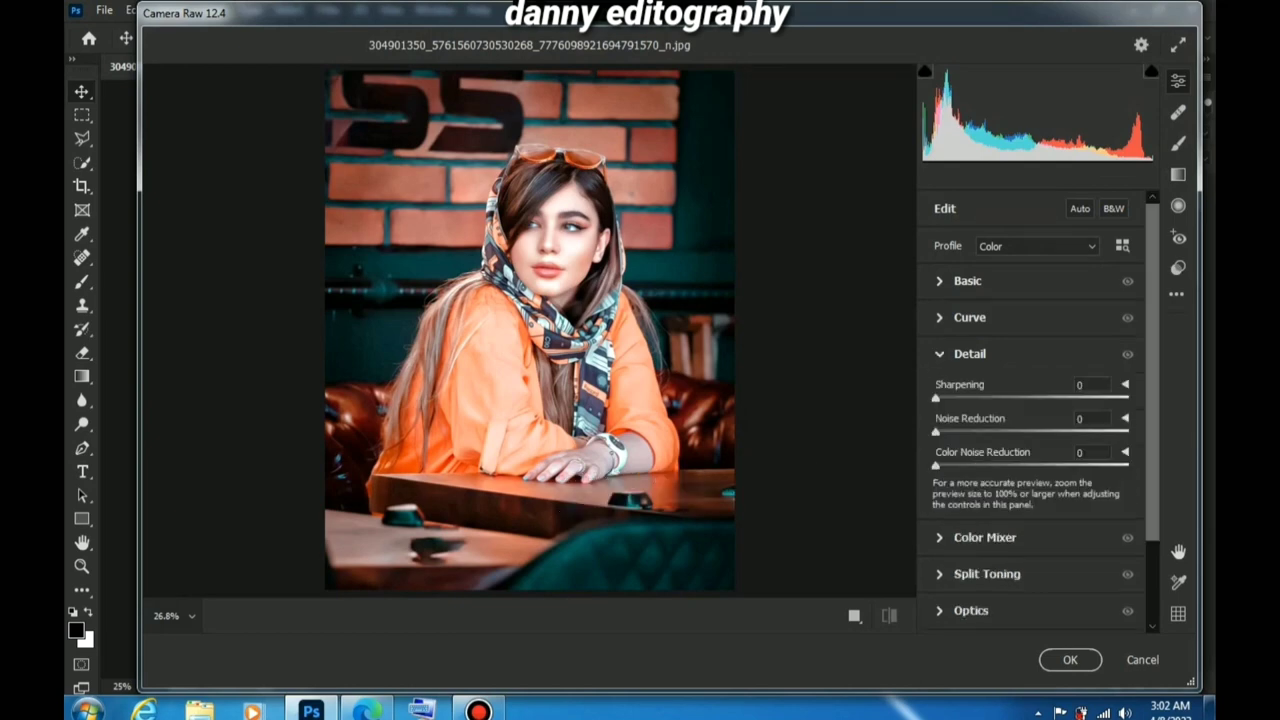
{"action": "left_click", "coordinate": [1092, 384]}
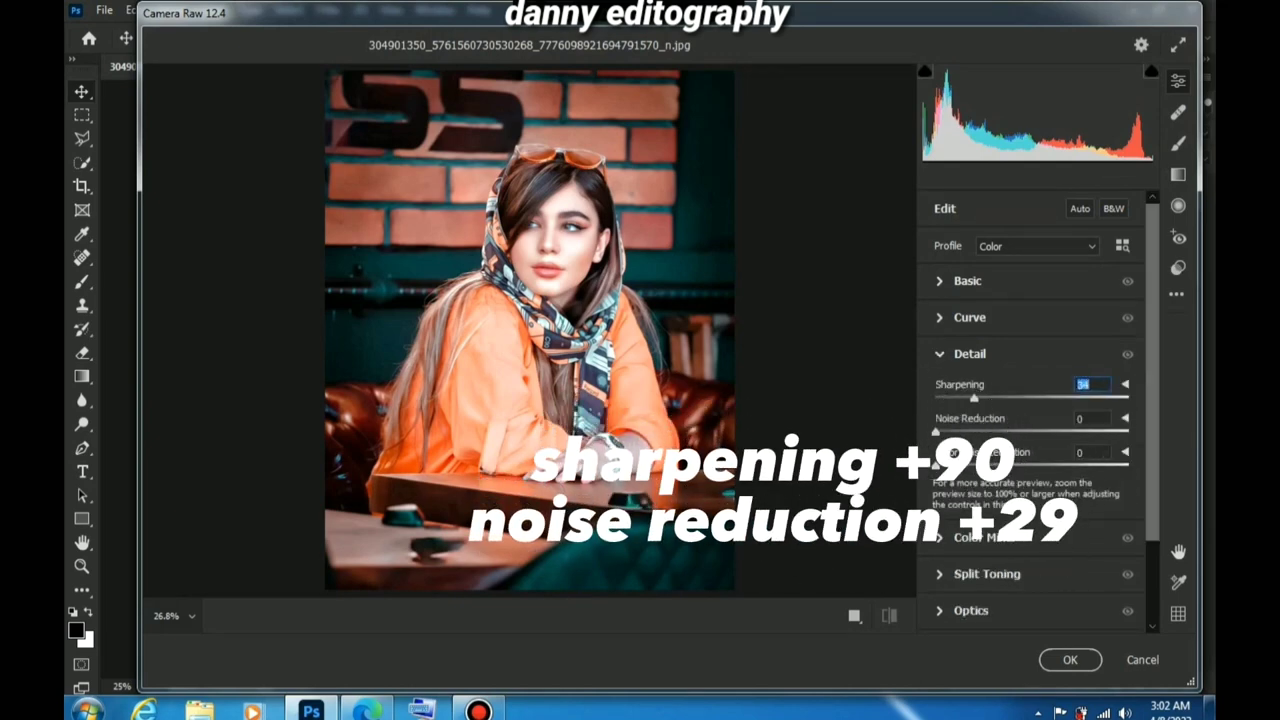
{"action": "key", "text": "Up"}
{"action": "key", "text": "Up"}
{"action": "key", "text": "Up"}
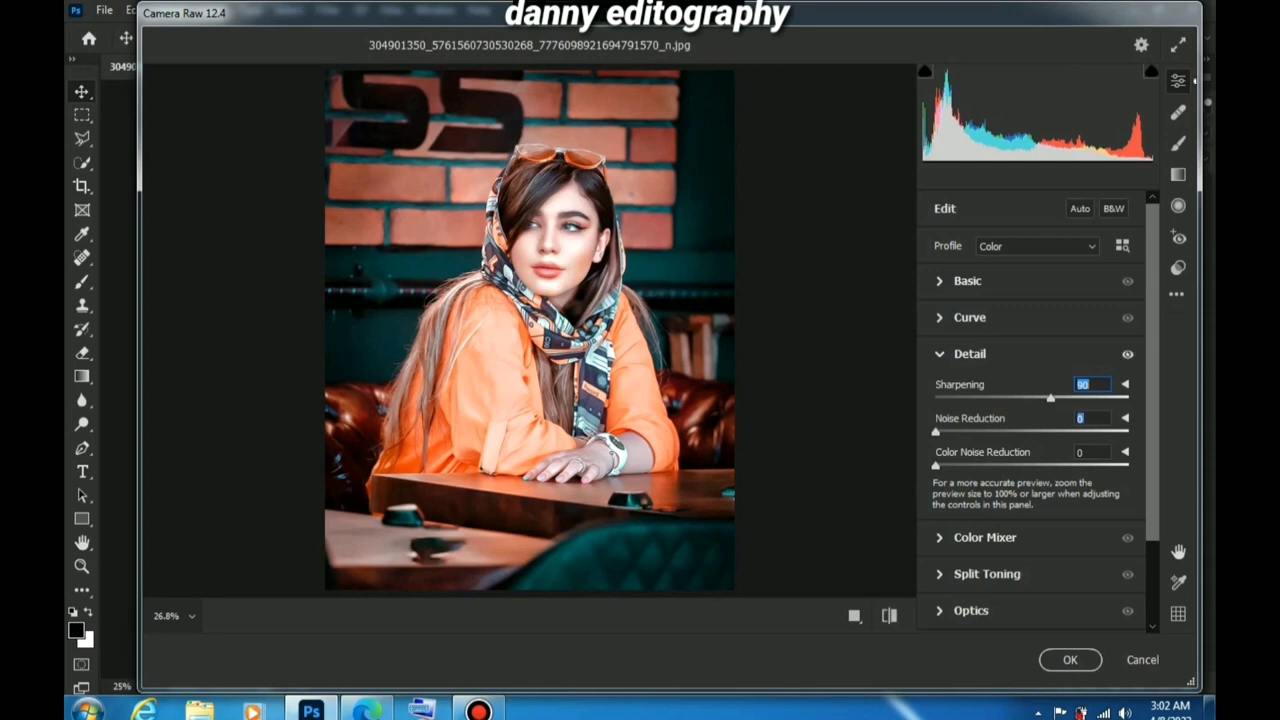
{"action": "key", "text": "Up"}
{"action": "key", "text": "Up"}
{"action": "key", "text": "Up"}
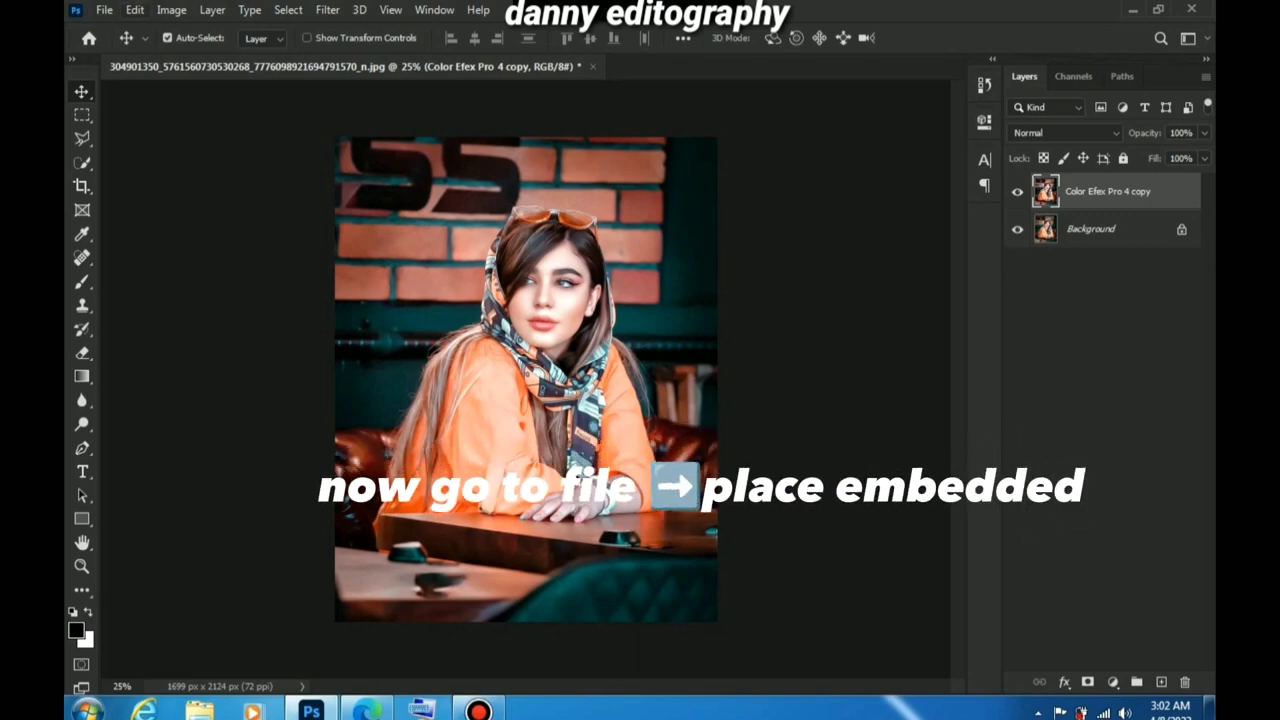
Place the 'Boldness' quote PNG into the portrait as an embedded image.
{"action": "left_click", "coordinate": [104, 9]}
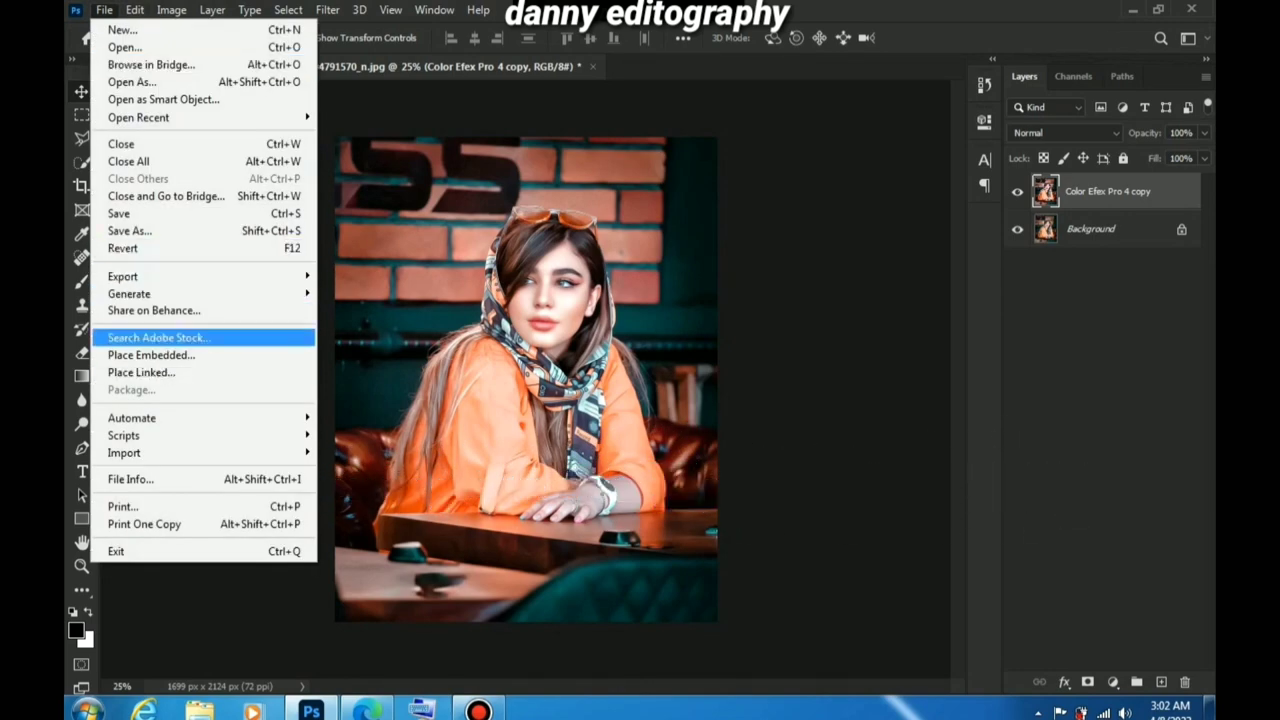
{"action": "left_click", "coordinate": [150, 355]}
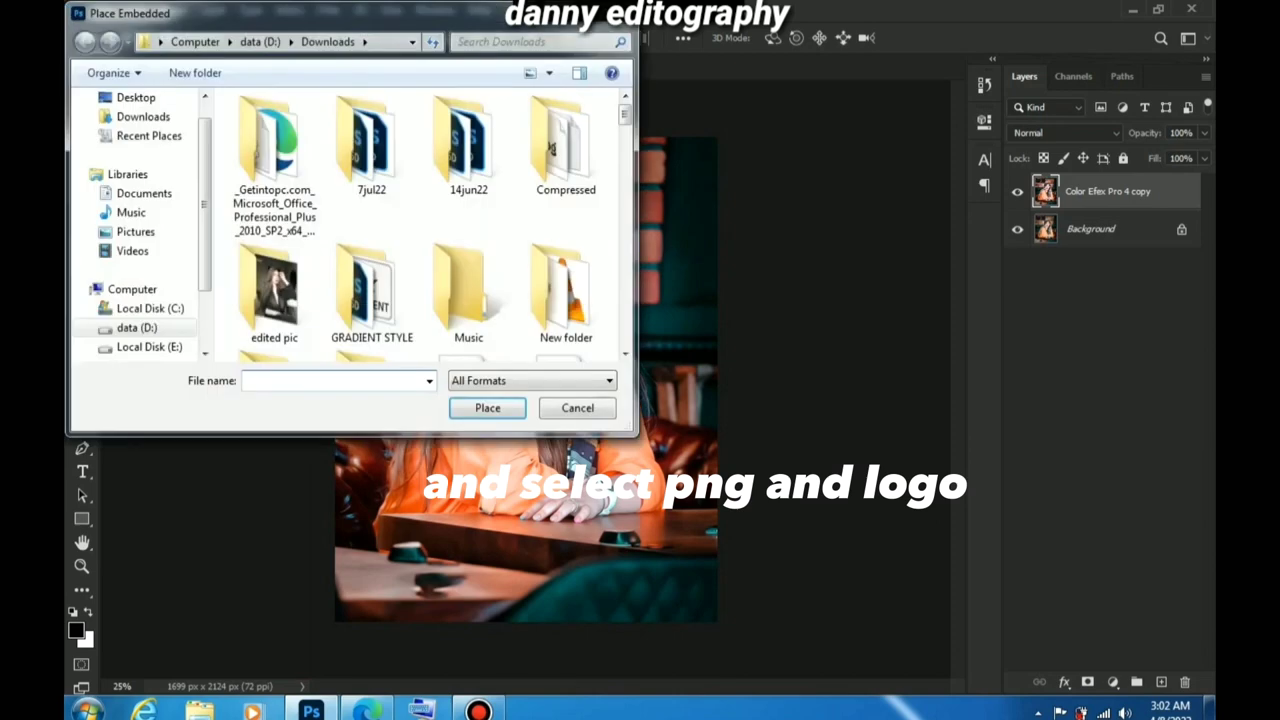
{"action": "scroll", "coordinate": [420, 225], "scroll_direction": "down", "scroll_amount": 5}
{"action": "scroll", "coordinate": [420, 225], "scroll_direction": "down", "scroll_amount": 3}
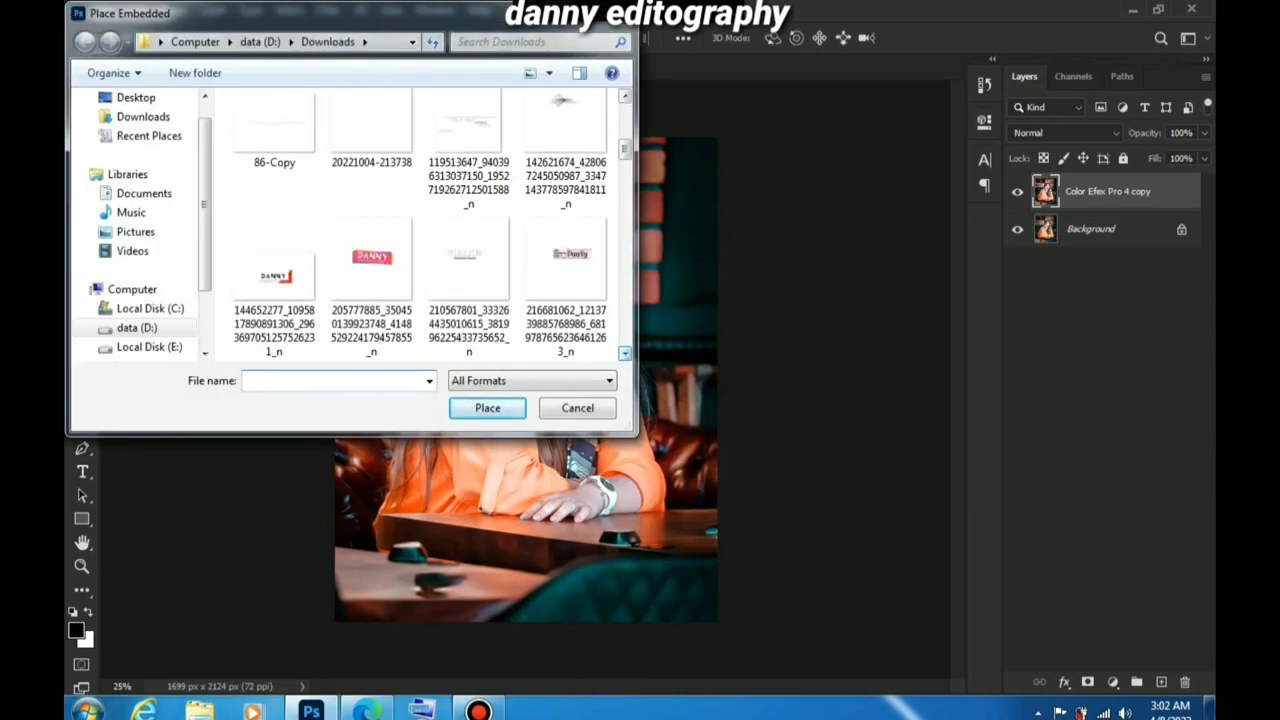
{"action": "scroll", "coordinate": [420, 225], "scroll_direction": "down", "scroll_amount": 2}
{"action": "scroll", "coordinate": [420, 225], "scroll_direction": "down", "scroll_amount": 2}
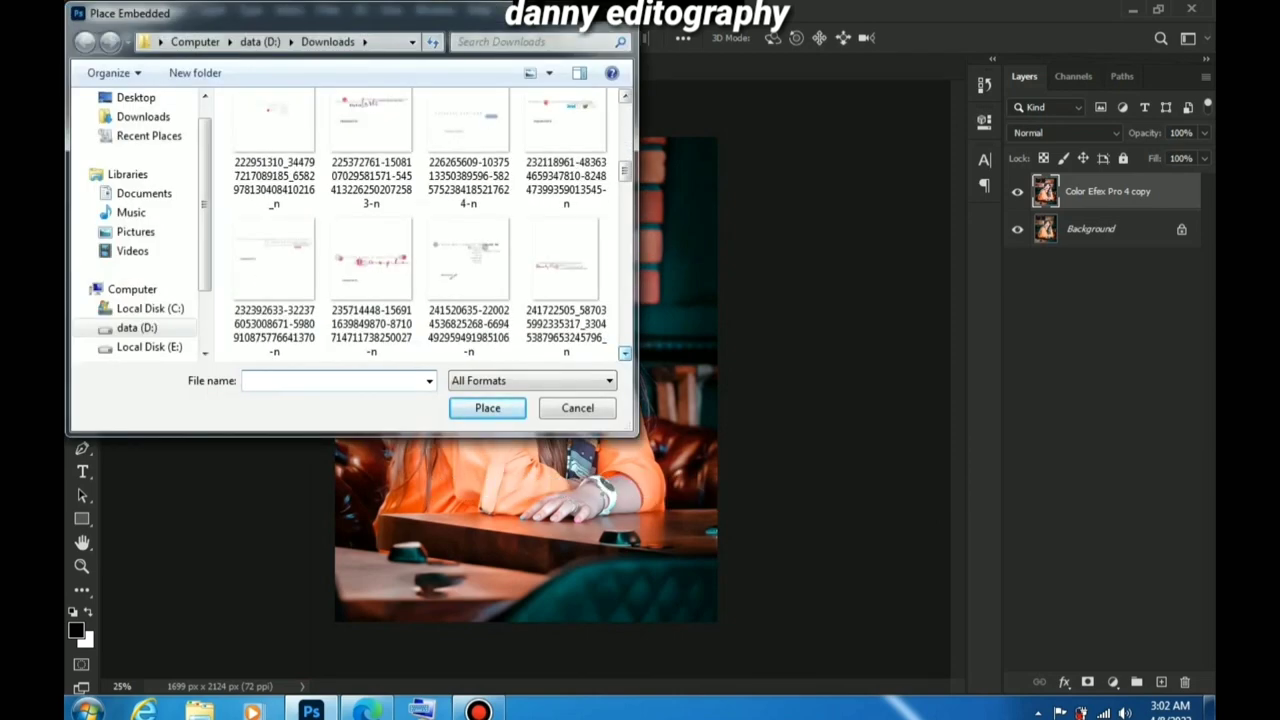
{"action": "left_click", "coordinate": [566, 270]}
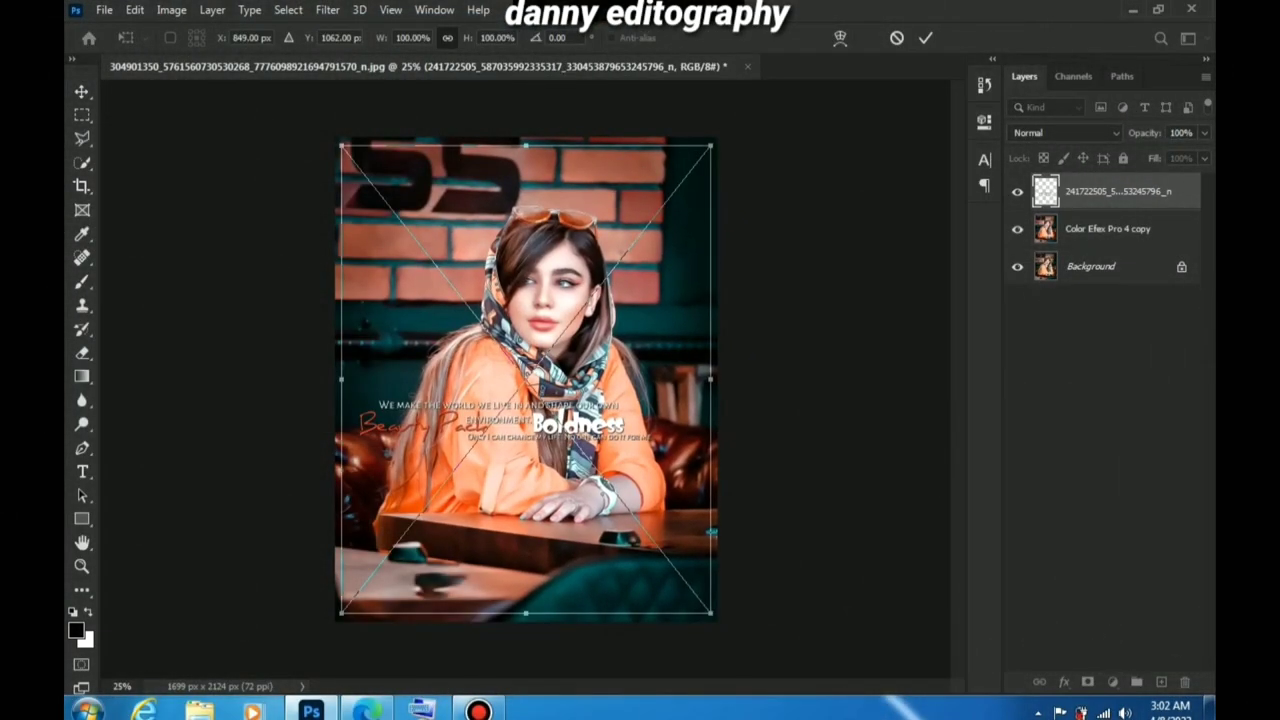
Scale the quote overlay to about 88% and set it along the photo's bottom.
{"action": "left_click_drag", "start_coordinate": [711, 612], "coordinate": [667, 549]}
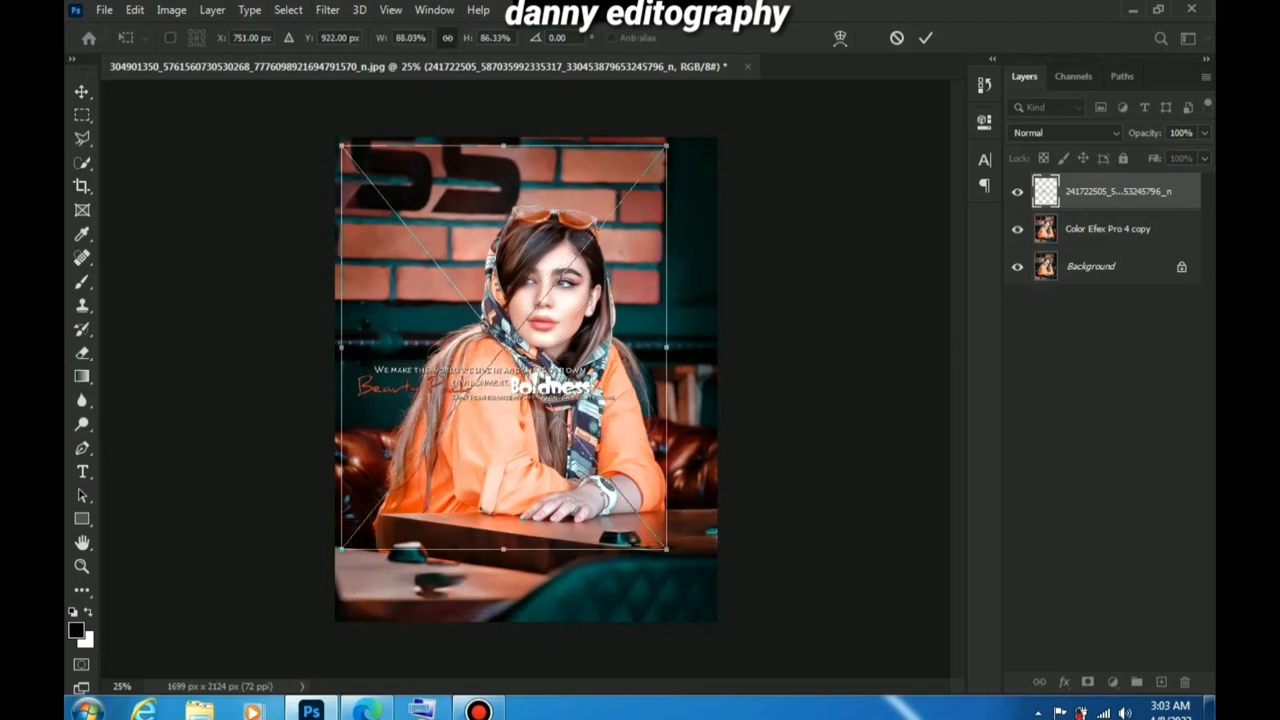
{"action": "mouse_move", "coordinate": [497, 282]}
{"action": "left_mouse_down"}
{"action": "mouse_move", "coordinate": [490, 482]}
{"action": "mouse_move", "coordinate": [504, 483]}
{"action": "left_mouse_up"}
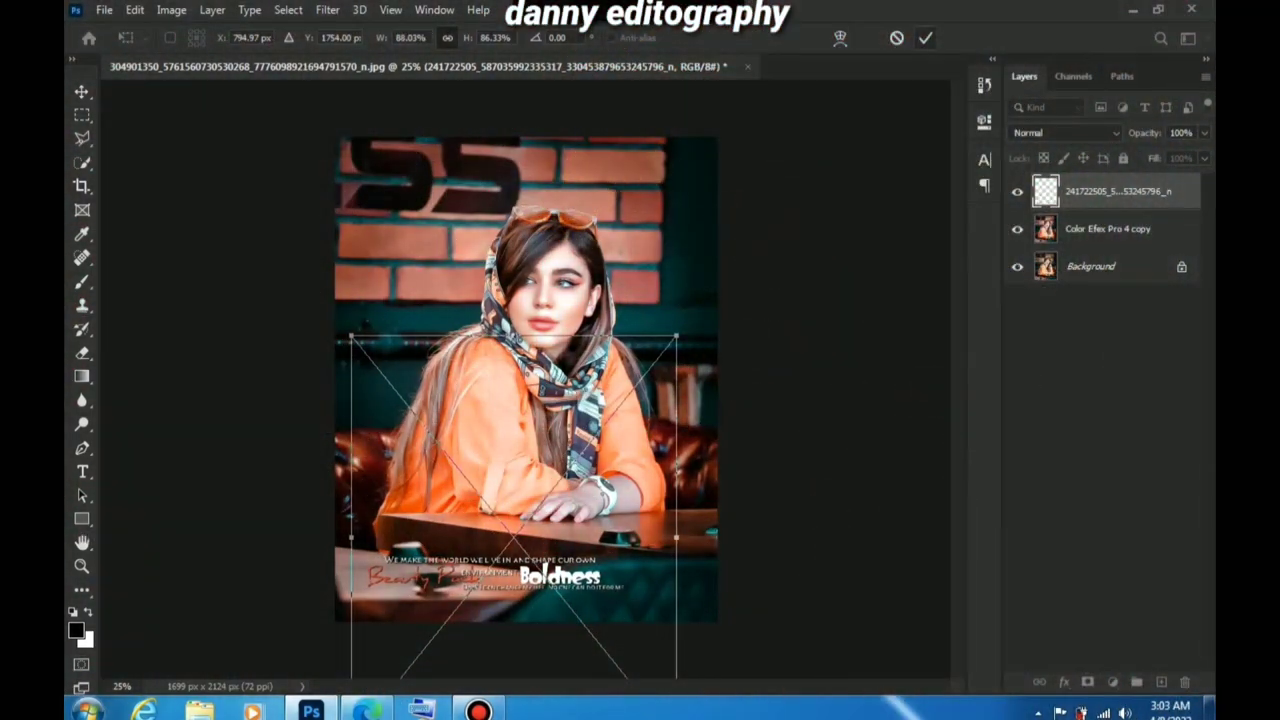
{"action": "key", "text": "Return"}
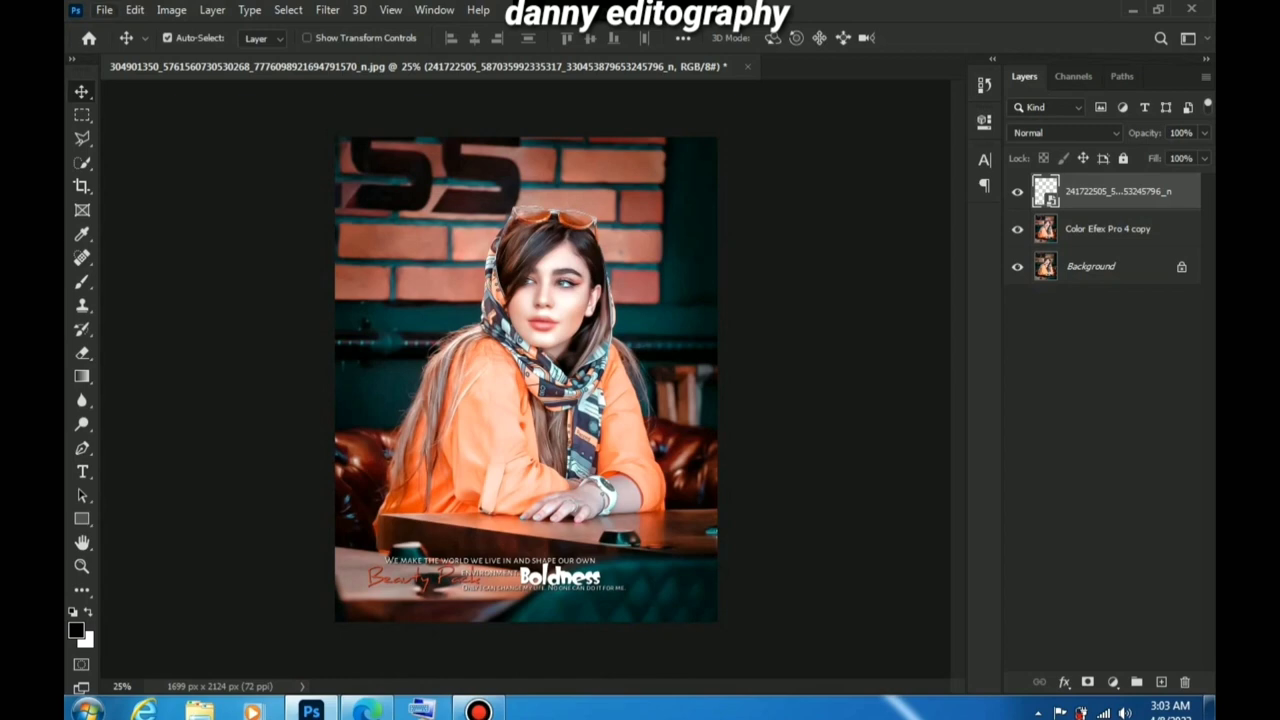
Place the DANNY logo PNG into the portrait as an embedded image.
{"action": "key", "text": "alt+f"}
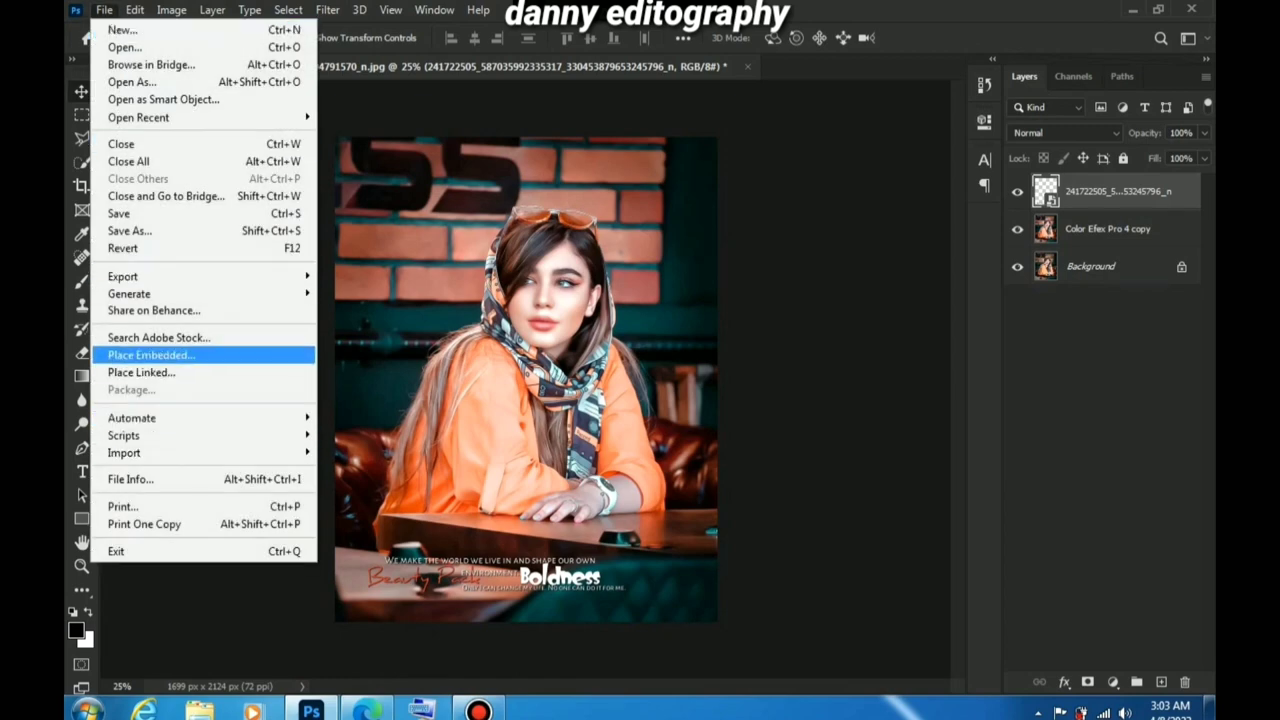
{"action": "key", "text": "Return"}
{"action": "scroll", "coordinate": [371, 150], "scroll_direction": "down", "scroll_amount": 2}
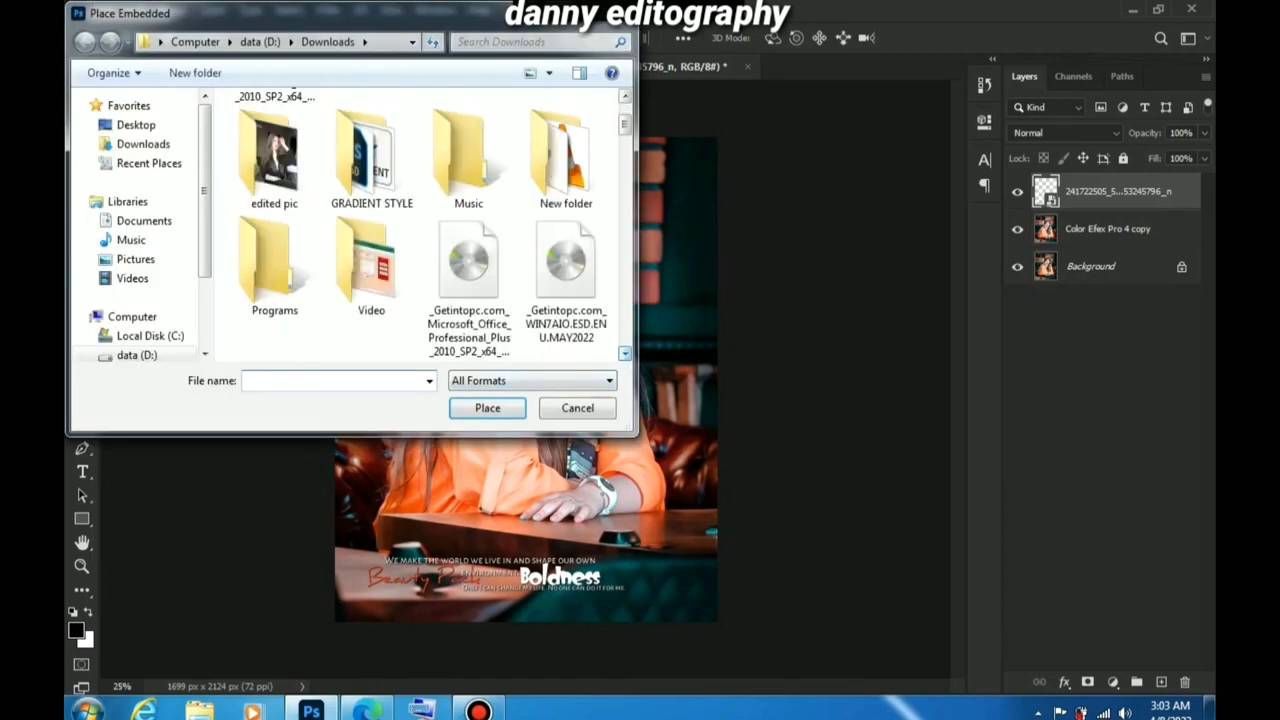
{"action": "scroll", "coordinate": [371, 150], "scroll_direction": "down", "scroll_amount": 3}
{"action": "scroll", "coordinate": [371, 150], "scroll_direction": "down", "scroll_amount": 2}
{"action": "left_click", "coordinate": [371, 150]}
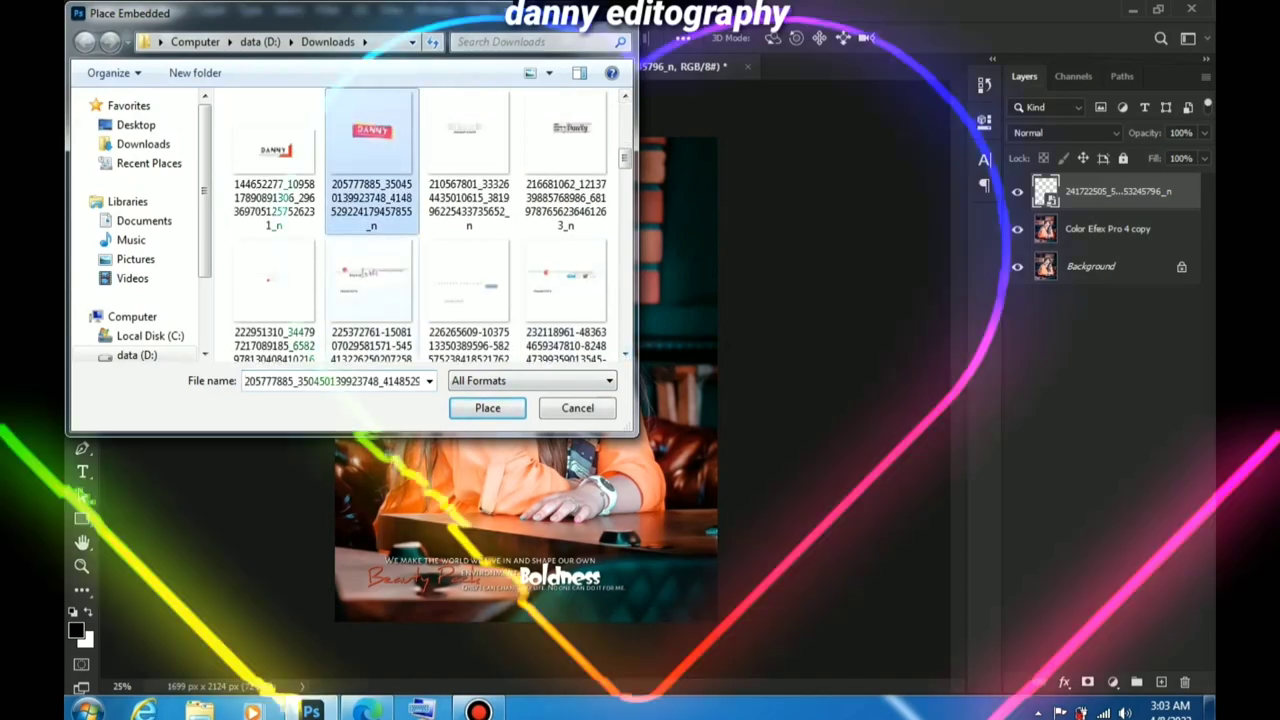
{"action": "key", "text": "Return"}
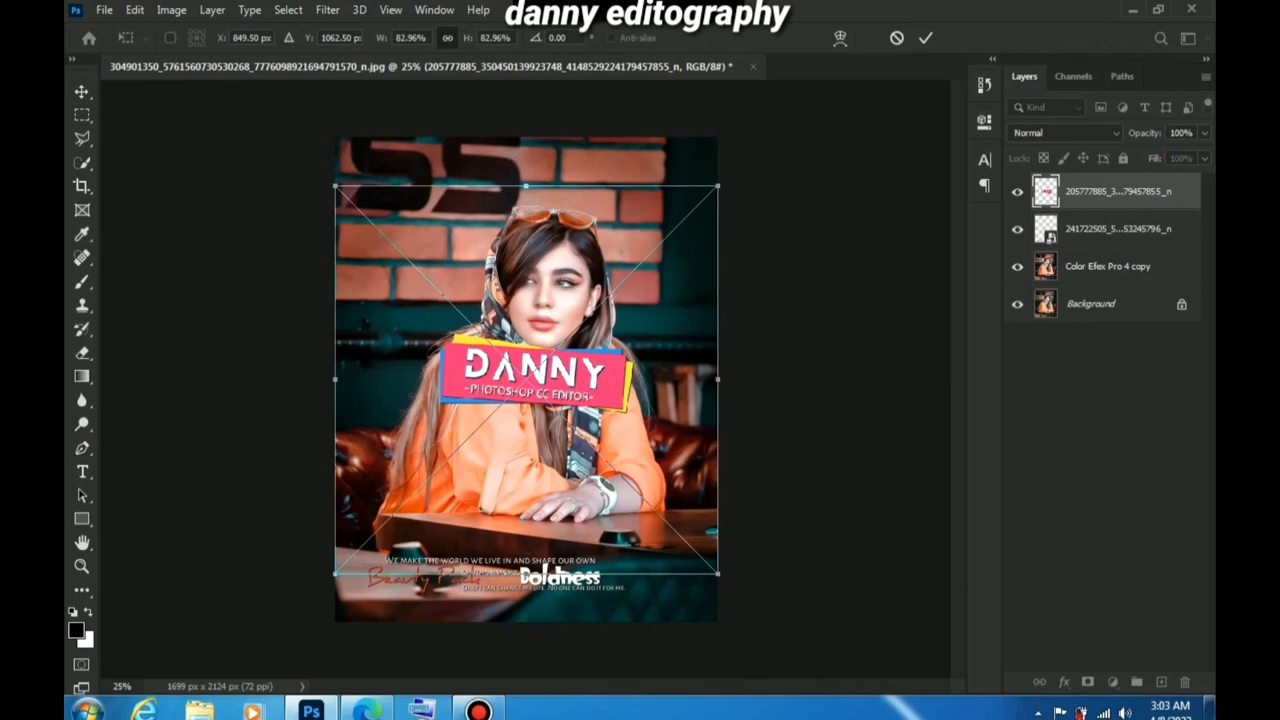
Shrink the DANNY logo to about 27% and move it to the top-right corner.
{"action": "left_click_drag", "start_coordinate": [718, 574], "coordinate": [457, 295]}
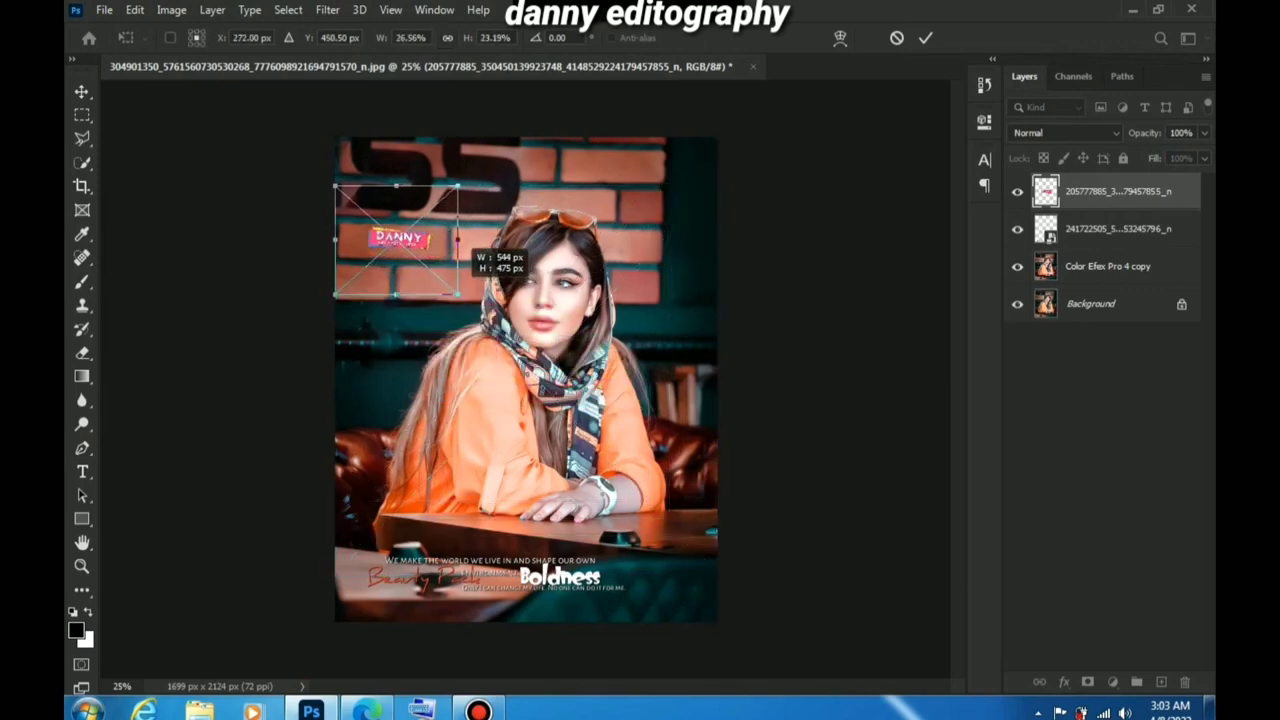
{"action": "left_click_drag", "start_coordinate": [398, 238], "coordinate": [672, 180]}
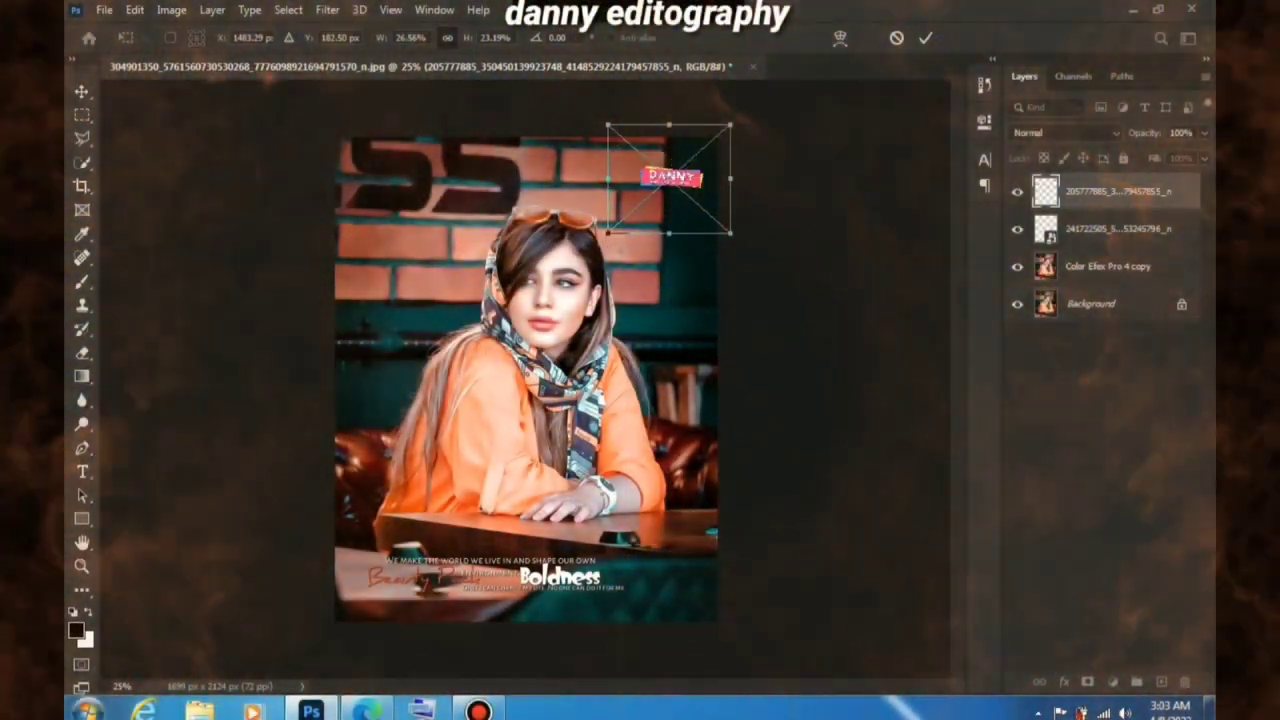
{"action": "key", "text": "Return"}
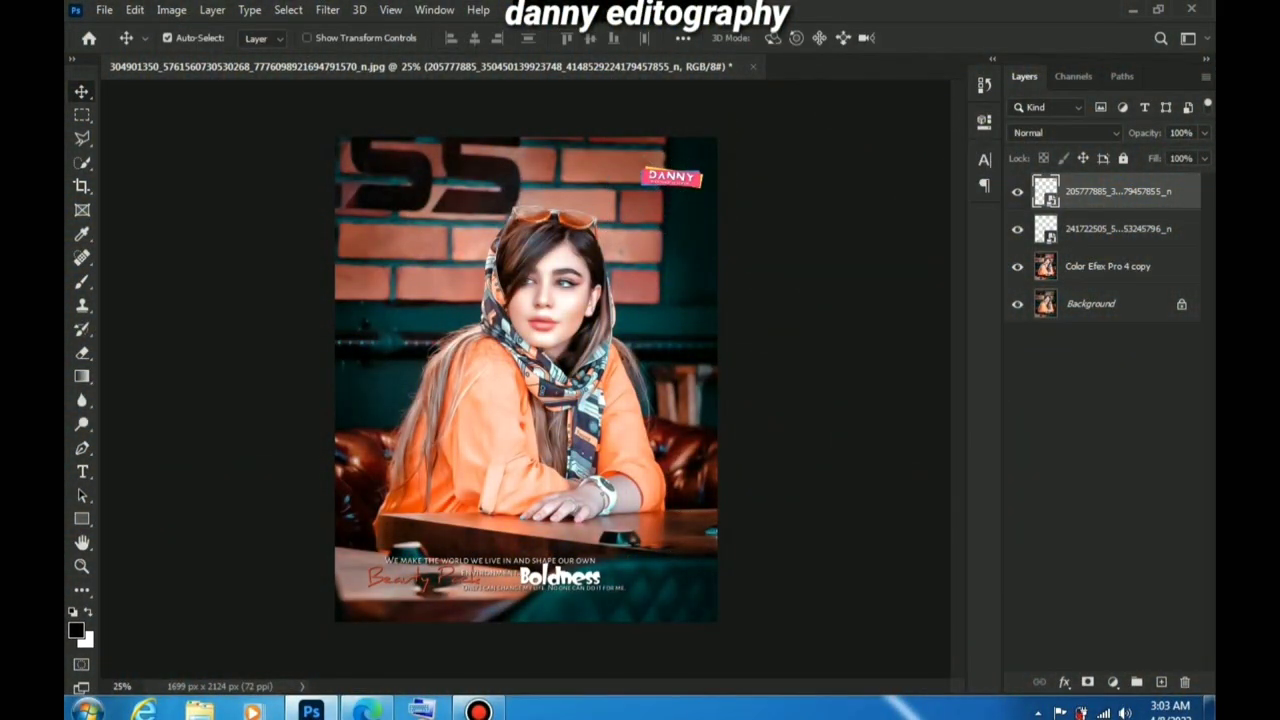
Type 'Alisha' above the quote in black Ravie 275 pt and commit the text.
{"action": "left_click", "coordinate": [82, 471]}
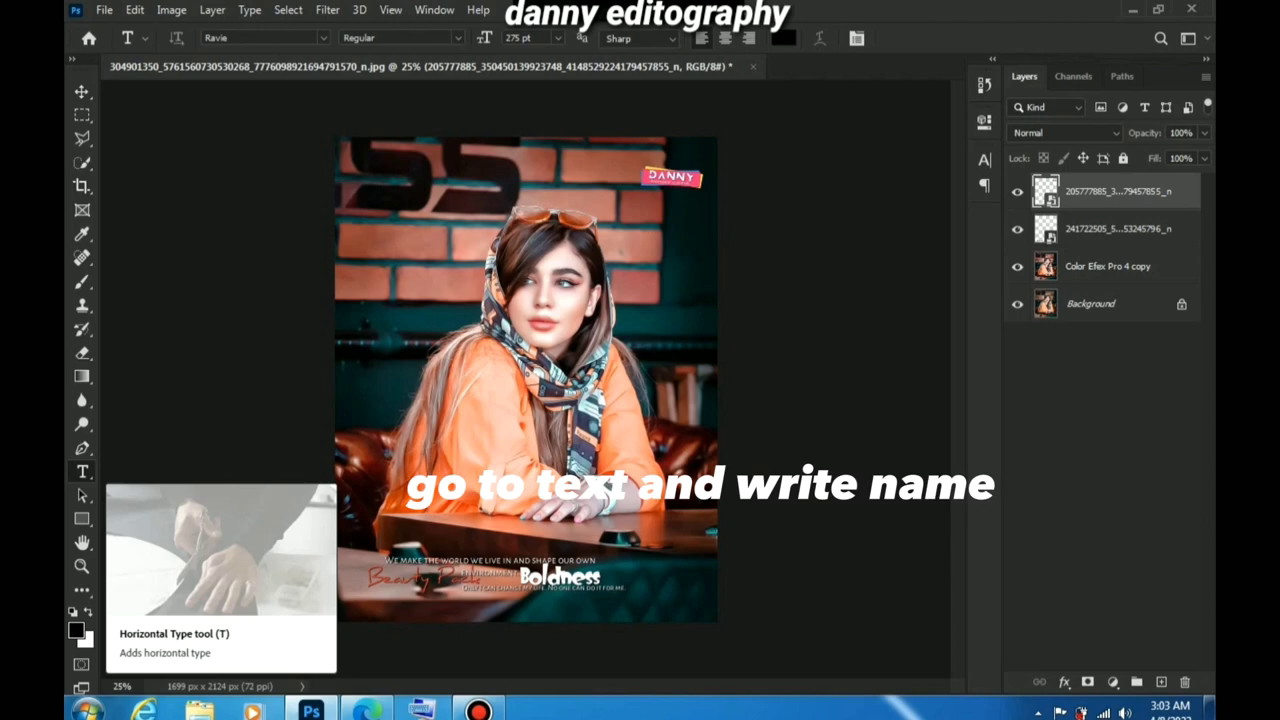
{"action": "left_click", "coordinate": [390, 540]}
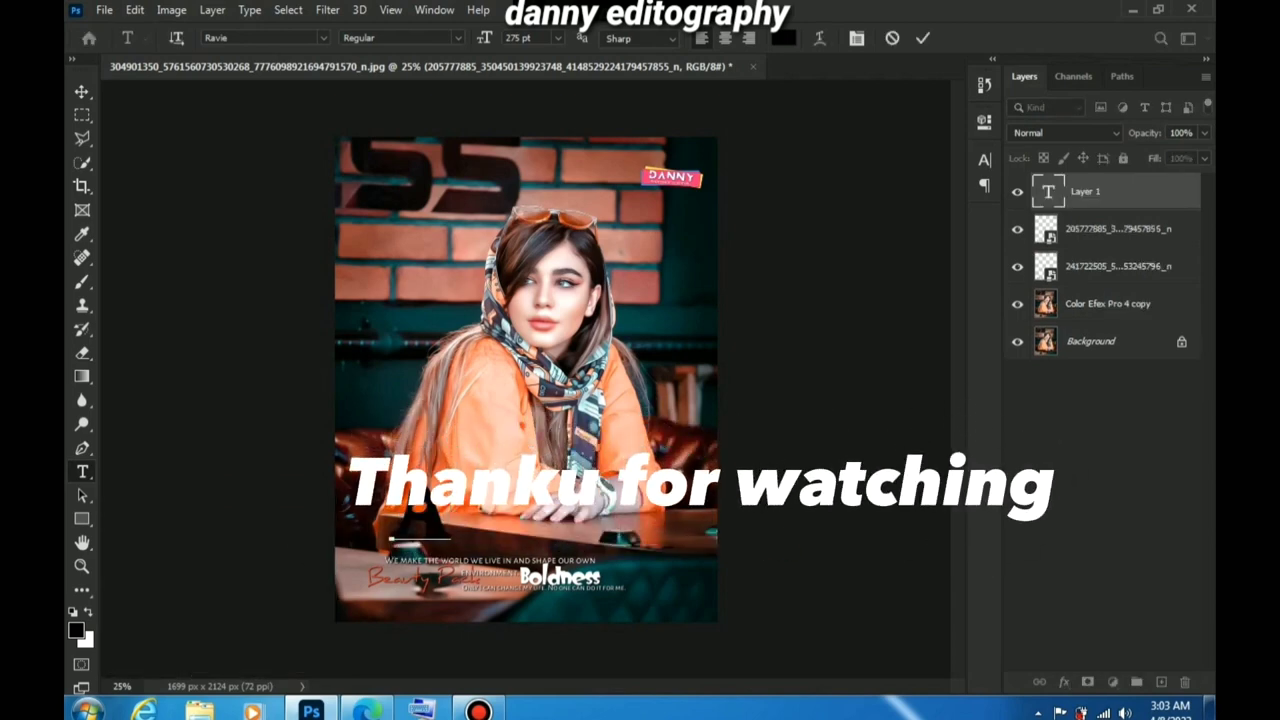
{"action": "type", "text": "lis"}
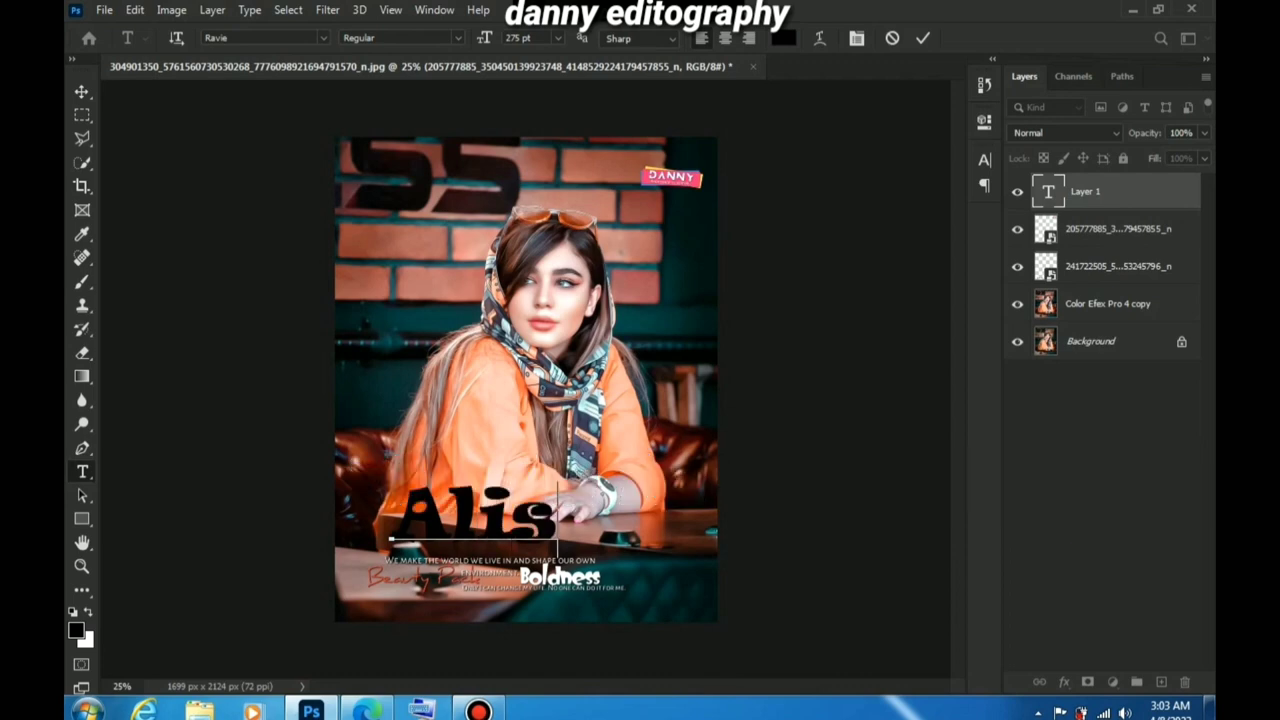
{"action": "type", "text": "ha"}
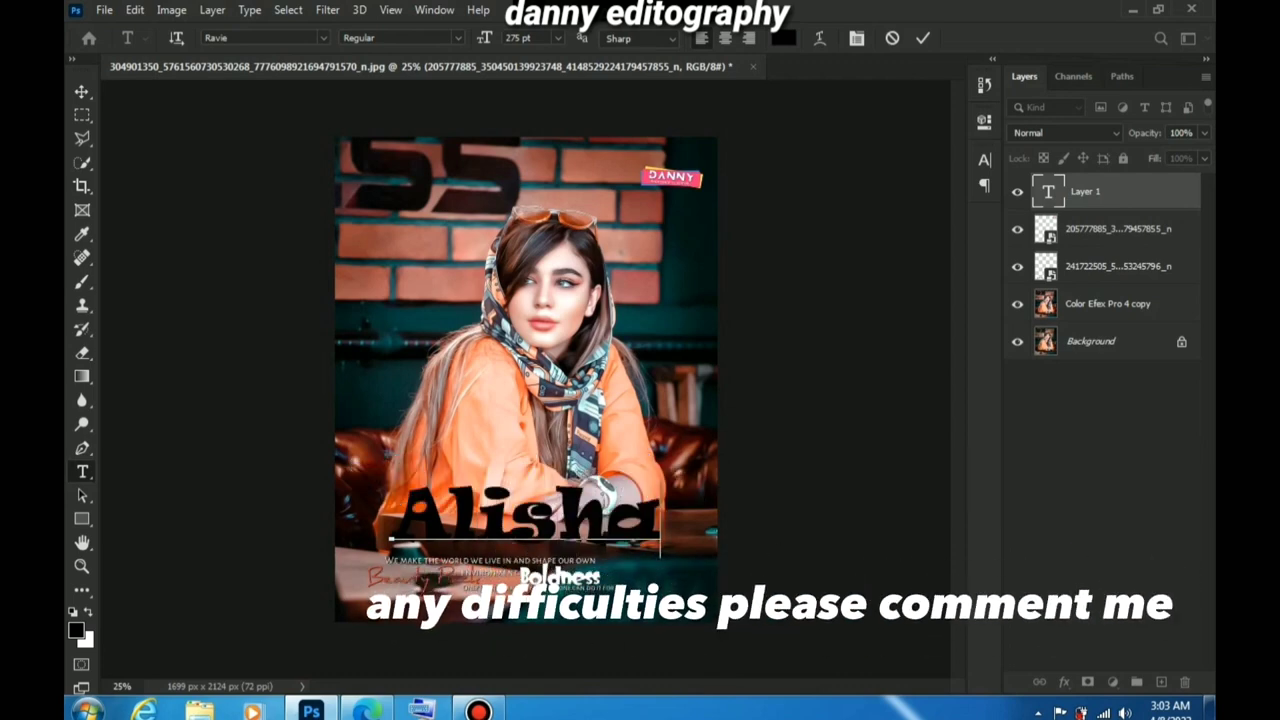
{"action": "key", "text": "ctrl+a"}
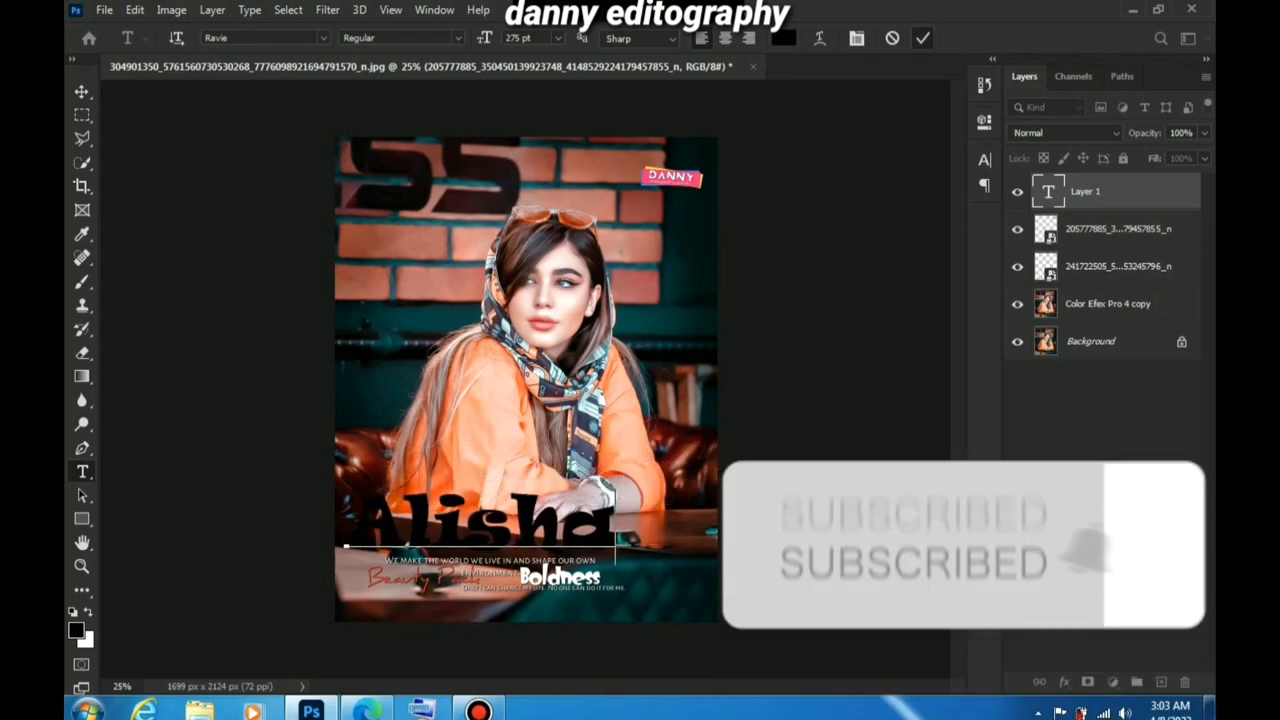
{"action": "key", "text": "ctrl+Return"}
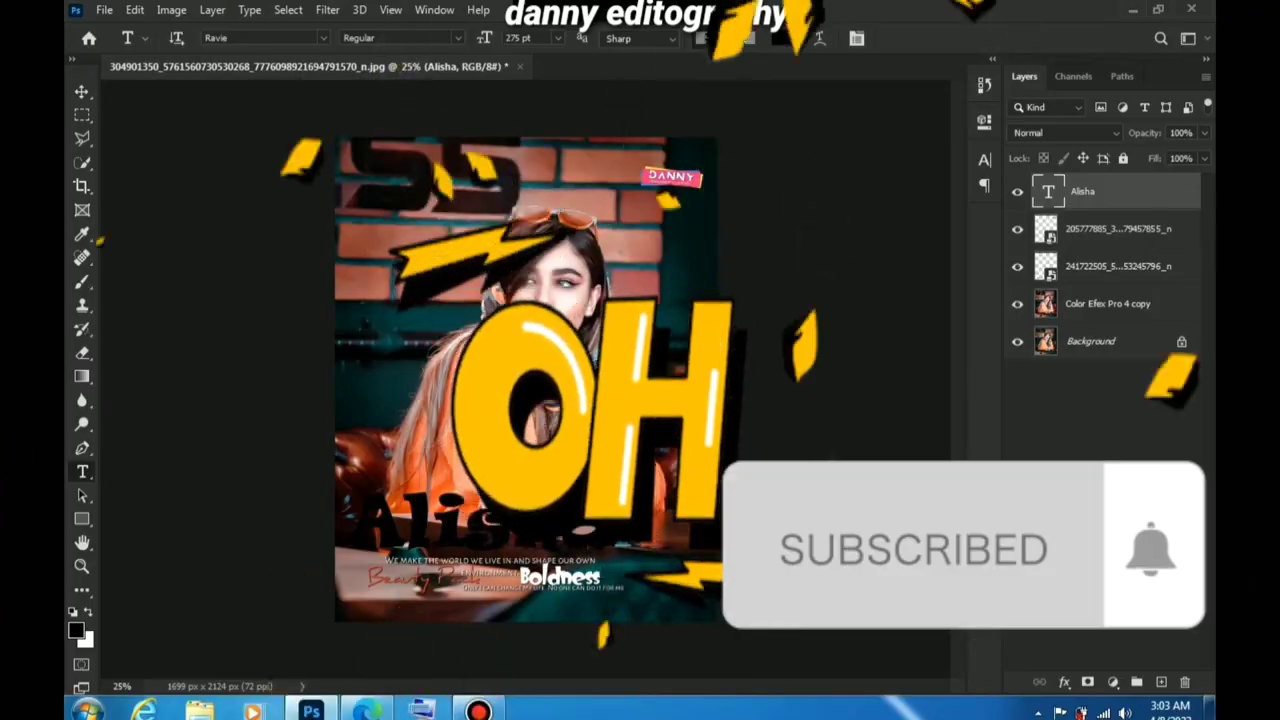